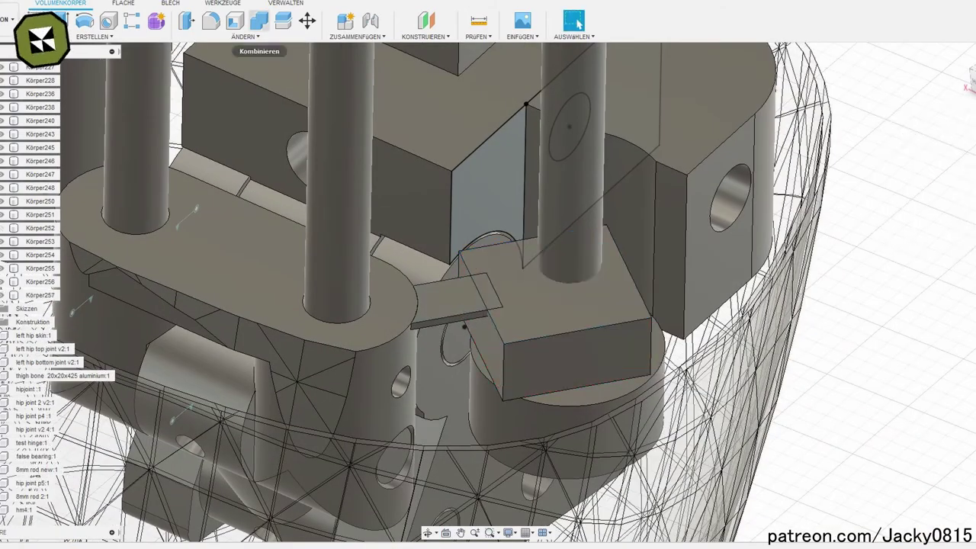
Combine the bodies, then sketch a Ø20 circle on the left rod and a Ø24 circle on the right
{"action": "left_click", "coordinate": [259, 21]}
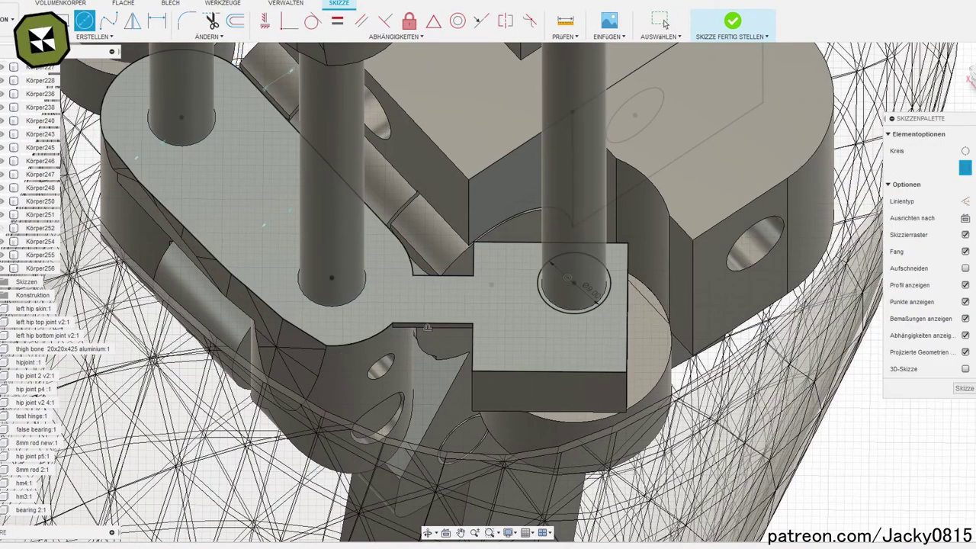
{"action": "mouse_move", "coordinate": [639, 291]}
{"action": "middle_mouse_down", "text": "shift"}
{"action": "mouse_move", "coordinate": [547, 466]}
{"action": "mouse_move", "coordinate": [536, 280]}
{"action": "mouse_move", "coordinate": [533, 290]}
{"action": "middle_mouse_up", "text": "shift"}
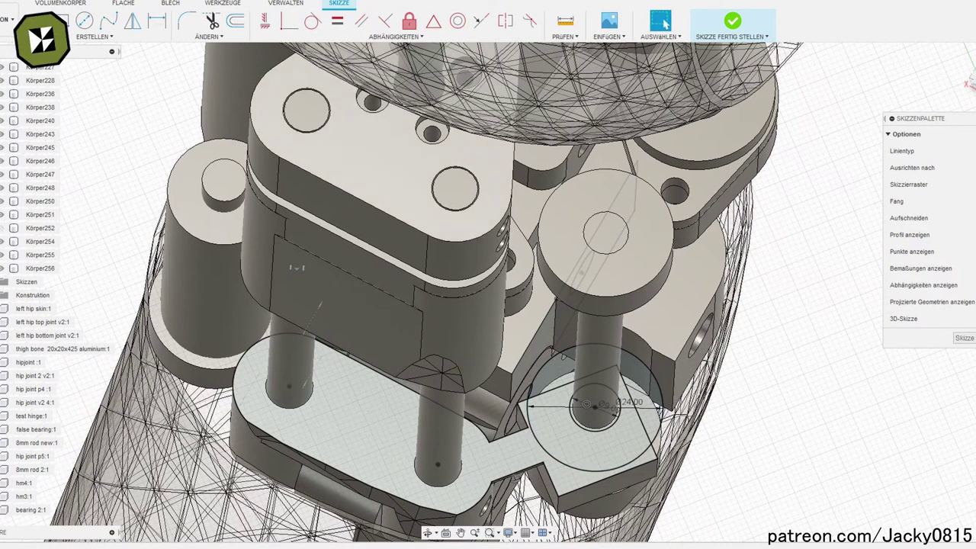
{"action": "key", "text": "c"}
{"action": "left_click", "coordinate": [437, 463]}
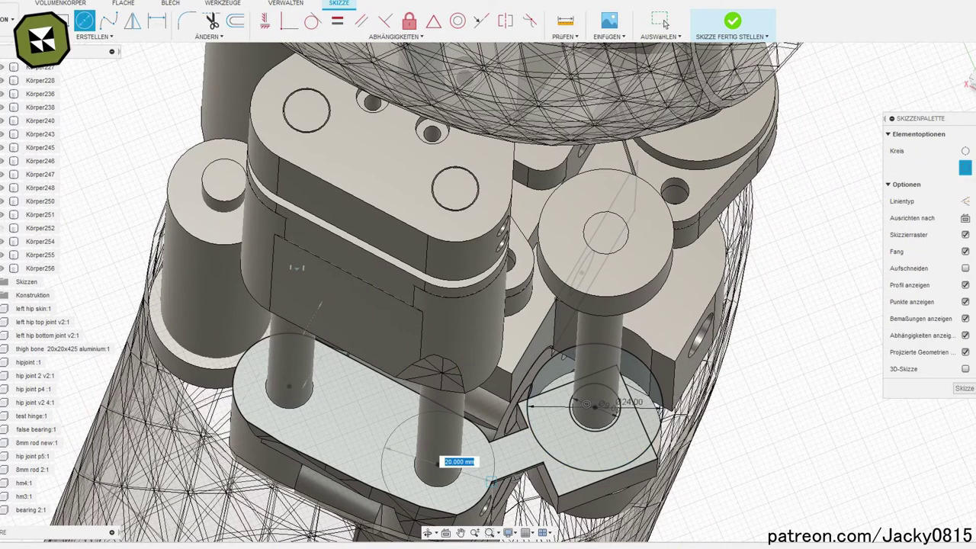
{"action": "middle_click_drag", "start_coordinate": [573, 461], "coordinate": [486, 438]}
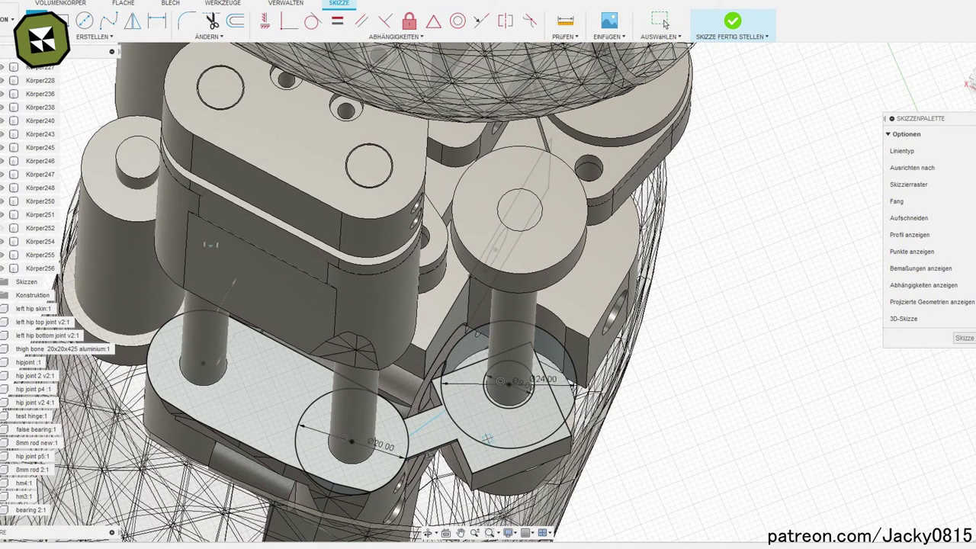
{"action": "key", "text": "F6"}
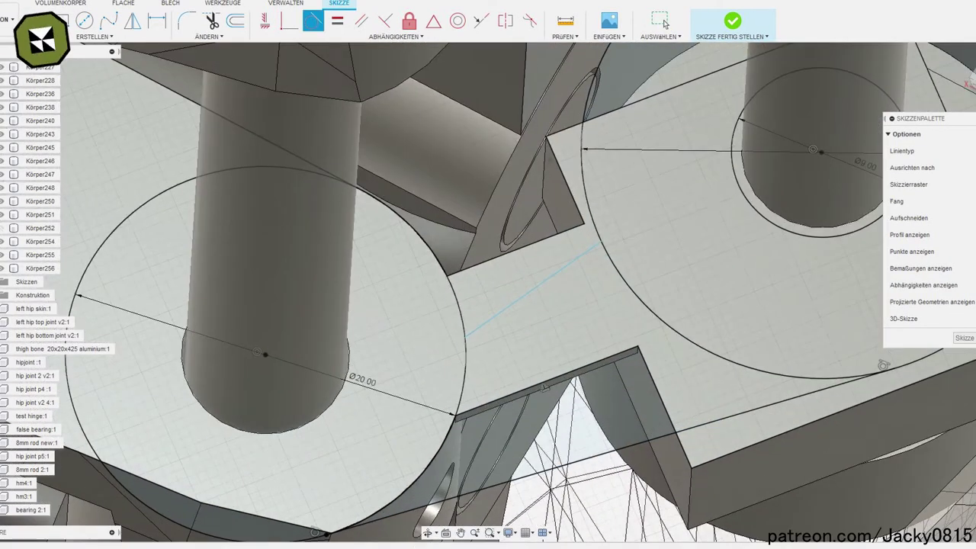
{"action": "scroll", "coordinate": [472, 526], "scroll_direction": "up", "scroll_amount": 10}
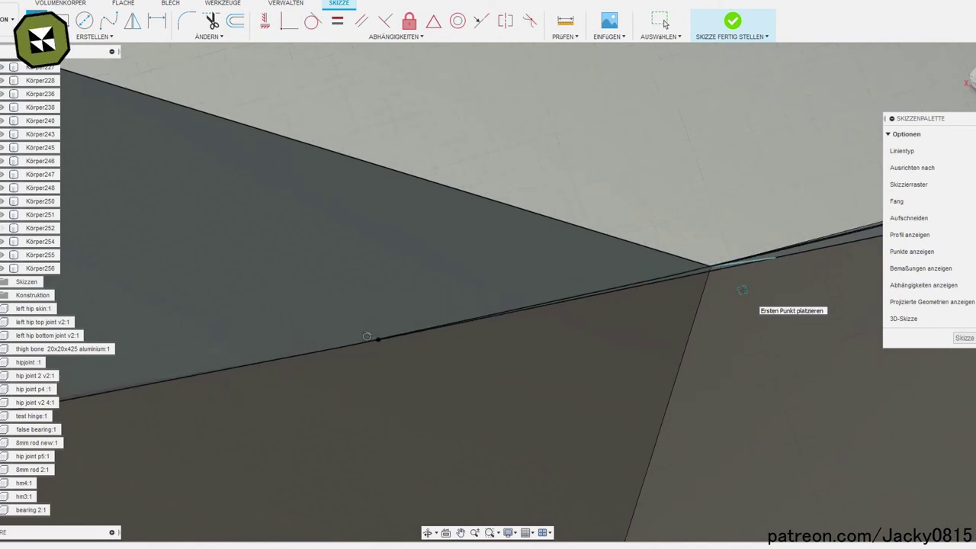
{"action": "scroll", "coordinate": [665, 23], "scroll_direction": "down", "scroll_amount": 8}
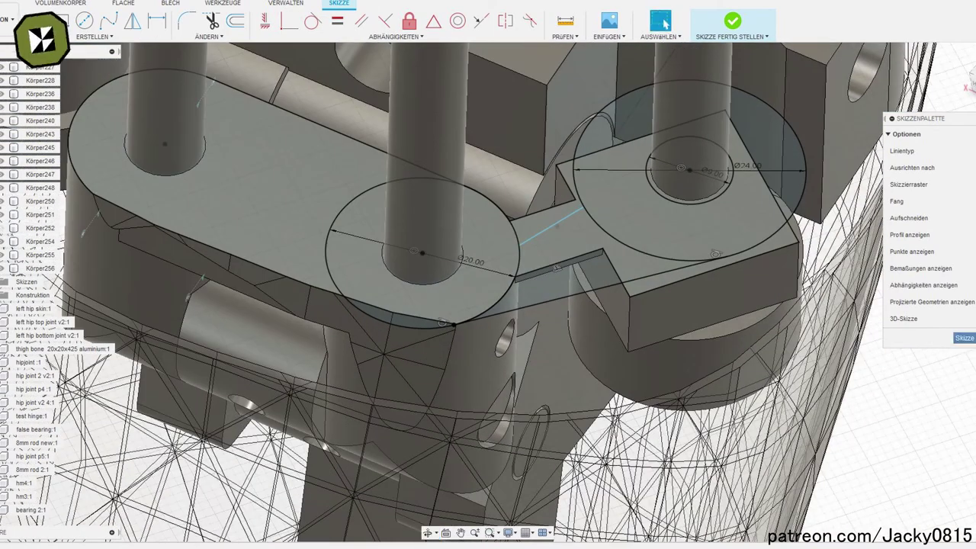
Finish the sketch and extrude both ring profiles 9 mm into a solid link joining the rods
{"action": "left_click", "coordinate": [732, 21]}
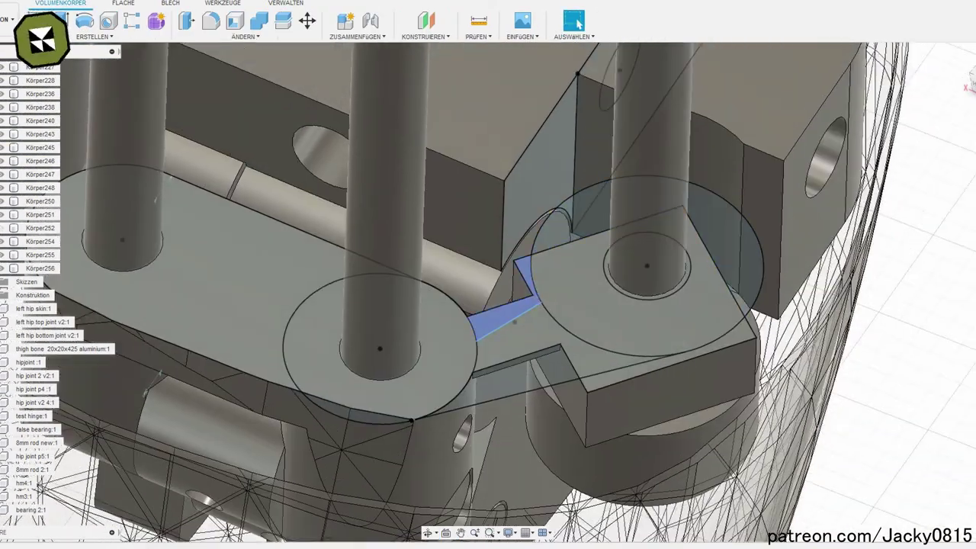
{"action": "scroll", "coordinate": [580, 305], "scroll_direction": "up", "scroll_amount": 5}
{"action": "scroll", "coordinate": [579, 305], "scroll_direction": "down", "scroll_amount": 4}
{"action": "left_click", "coordinate": [656, 256]}
{"action": "right_click", "coordinate": [483, 313]}
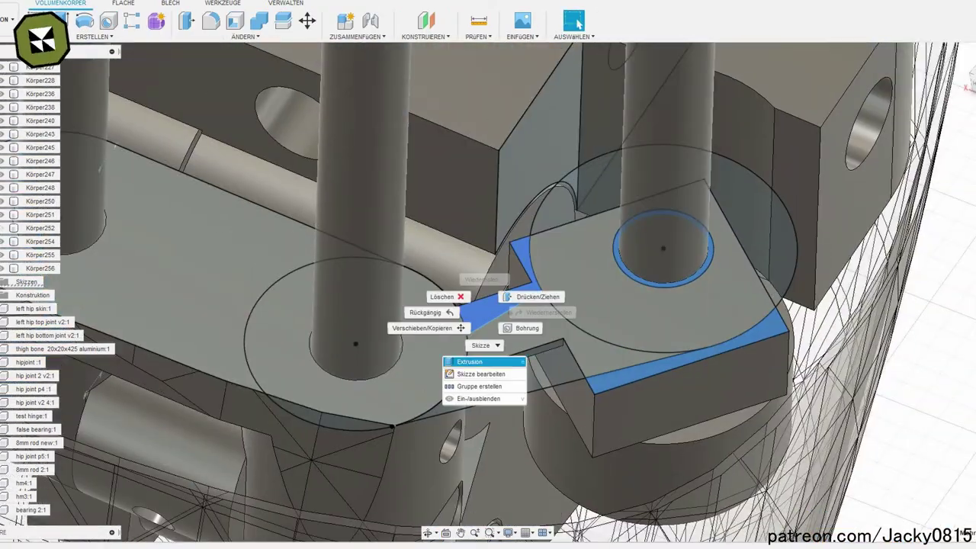
{"action": "key", "text": "Return"}
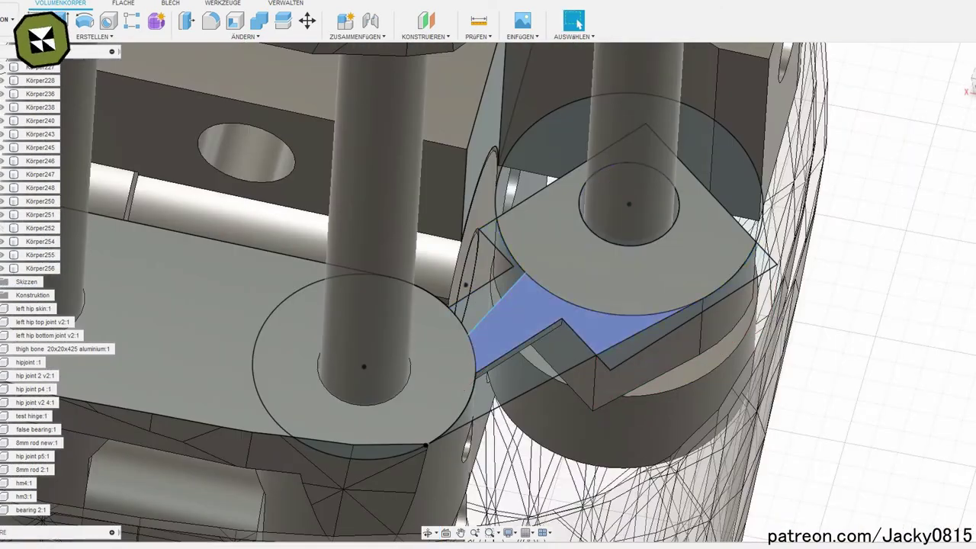
{"action": "key", "text": "e"}
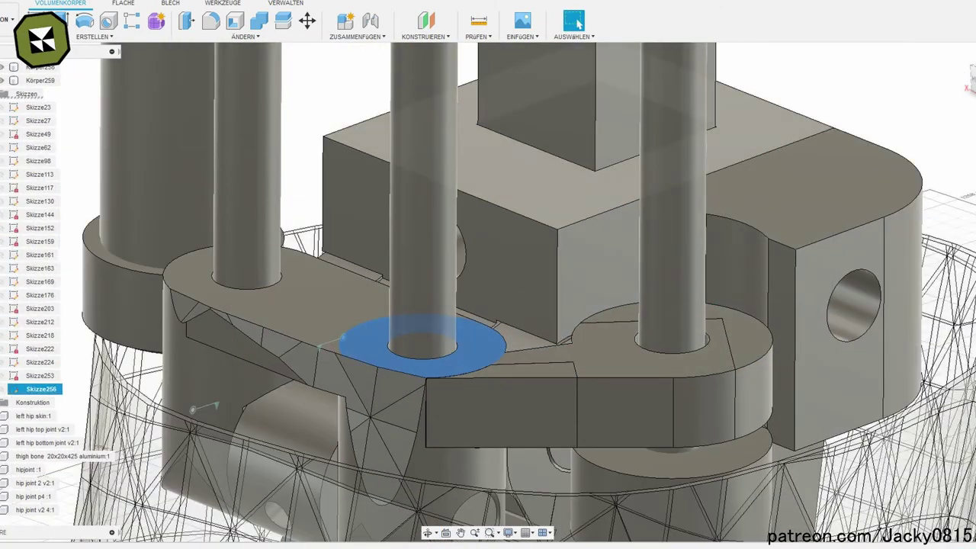
Add a curved spline bridging the two rod circles in the collar sketch, then finish the sketch
{"action": "left_click", "coordinate": [577, 23]}
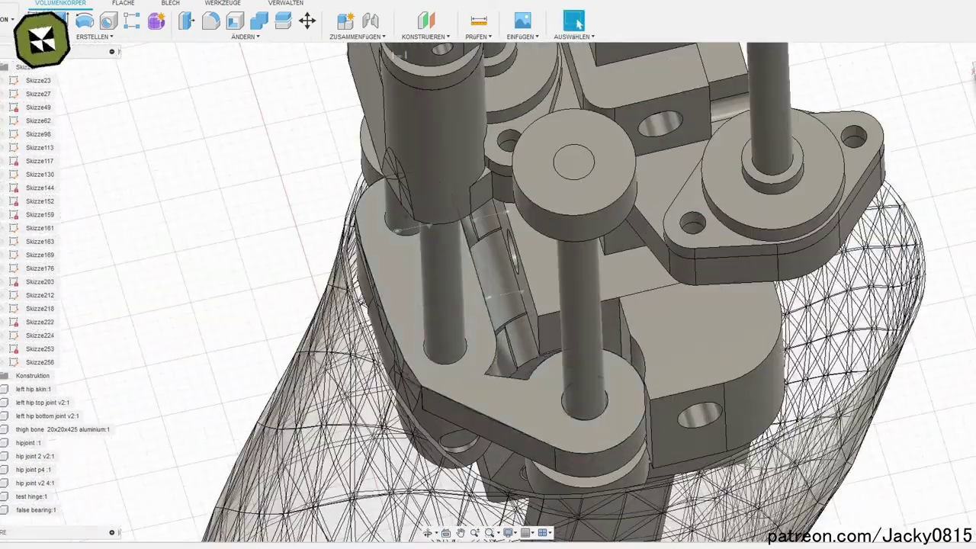
{"action": "key", "text": "Escape"}
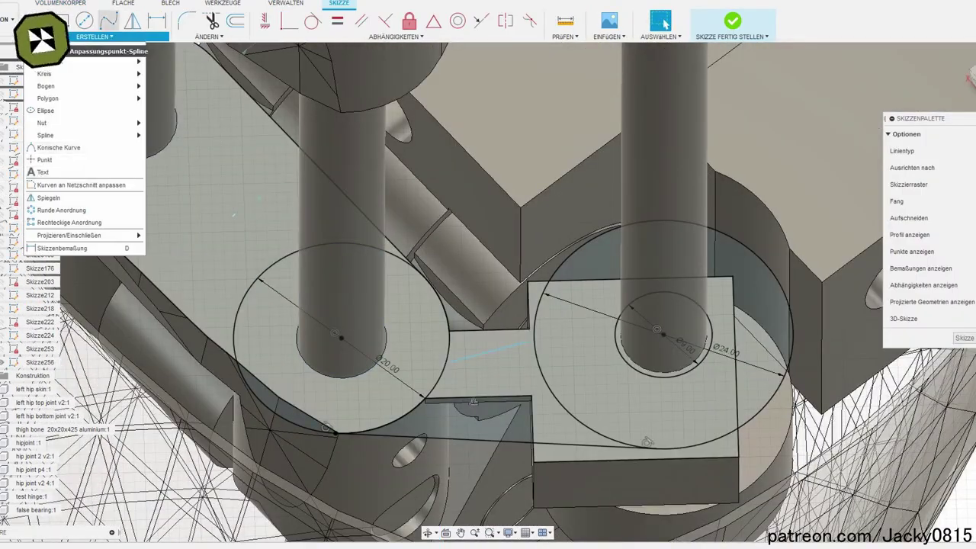
{"action": "left_click", "coordinate": [108, 22]}
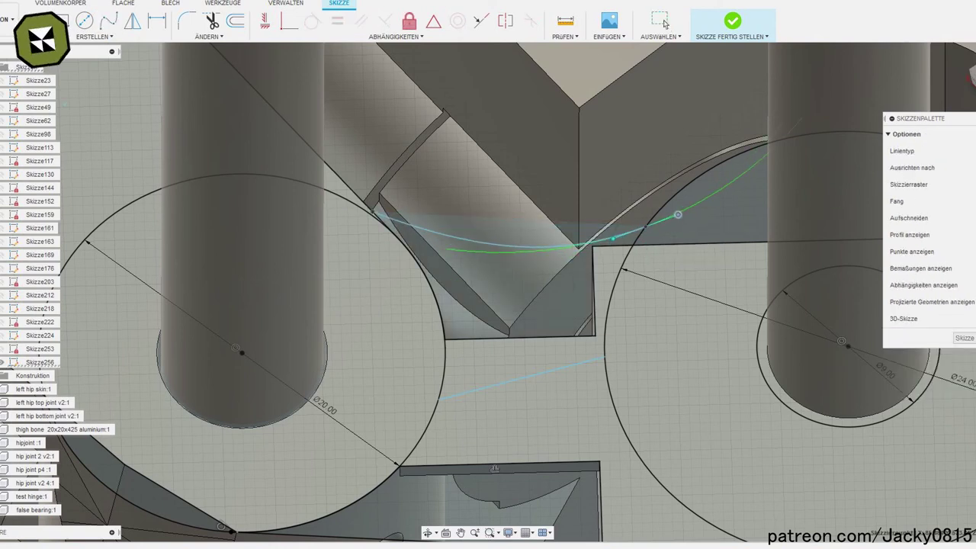
{"action": "left_click", "coordinate": [732, 21]}
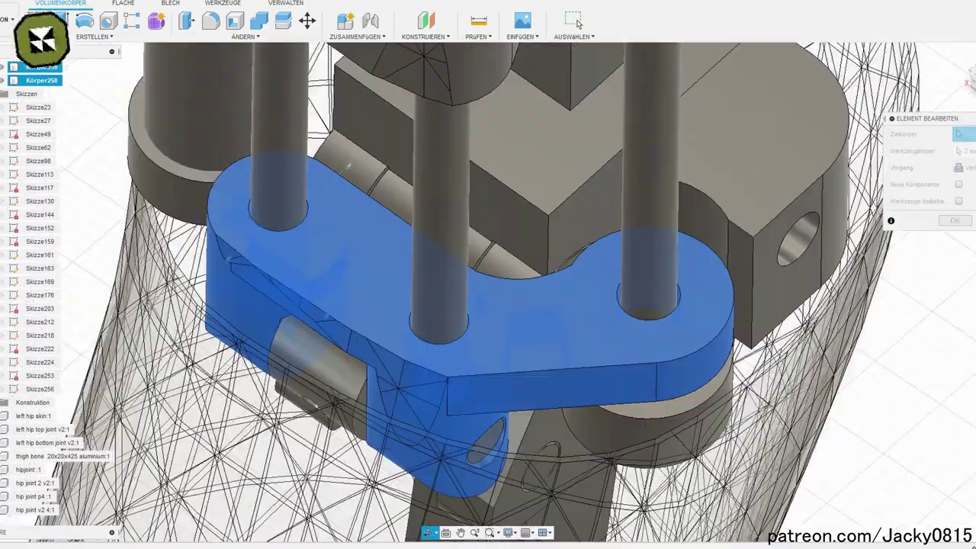
Move the collar sketch's spline 5.5 mm in X so it meets the left circle, then finish the sketch
{"action": "left_click", "coordinate": [577, 22]}
{"action": "left_click", "coordinate": [927, 443]}
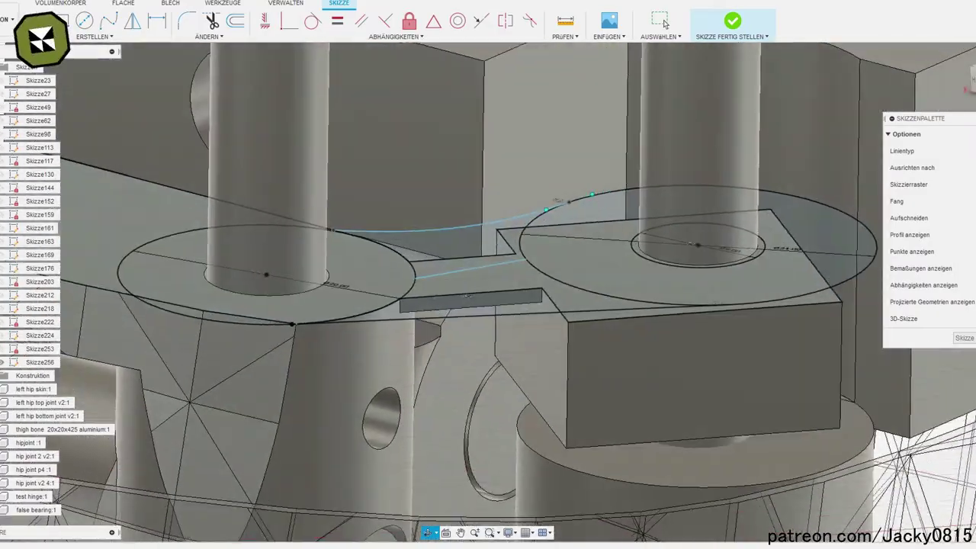
{"action": "key", "text": "m"}
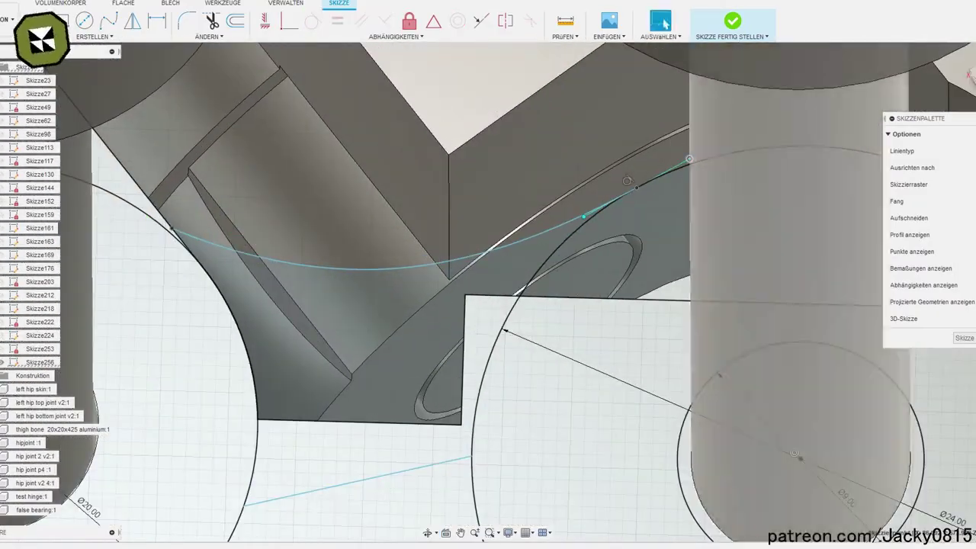
{"action": "left_click_drag", "start_coordinate": [720, 159], "coordinate": [688, 184]}
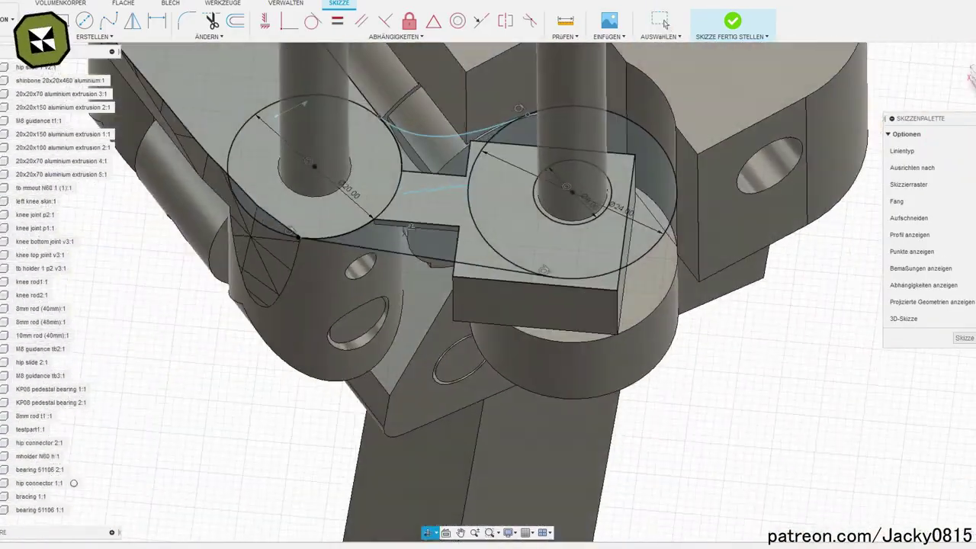
{"action": "type", "text": "m"}
{"action": "type", "text": "5.5"}
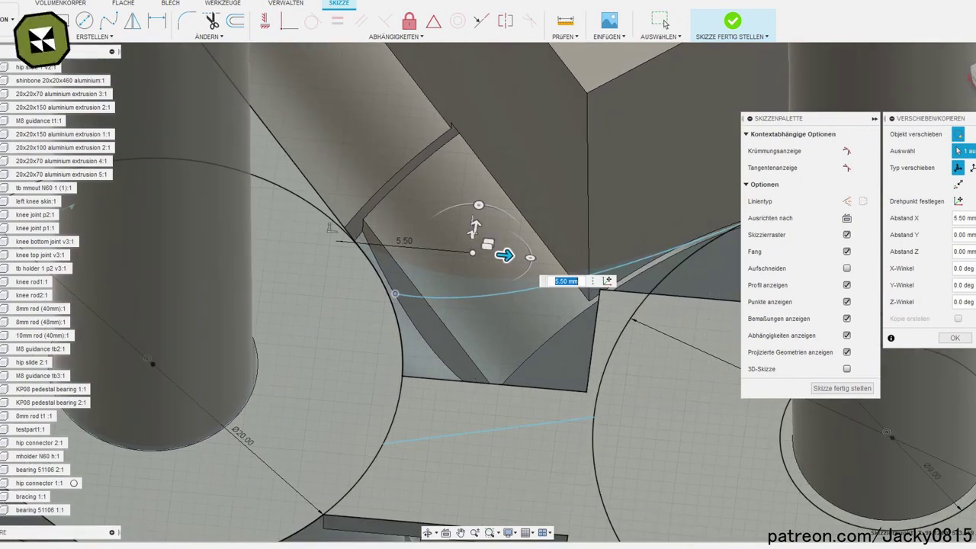
{"action": "left_click", "coordinate": [395, 294]}
{"action": "scroll", "coordinate": [404, 286], "scroll_direction": "up", "scroll_amount": 3}
{"action": "scroll", "coordinate": [401, 329], "scroll_direction": "down", "scroll_amount": 5}
{"action": "key", "text": "Return"}
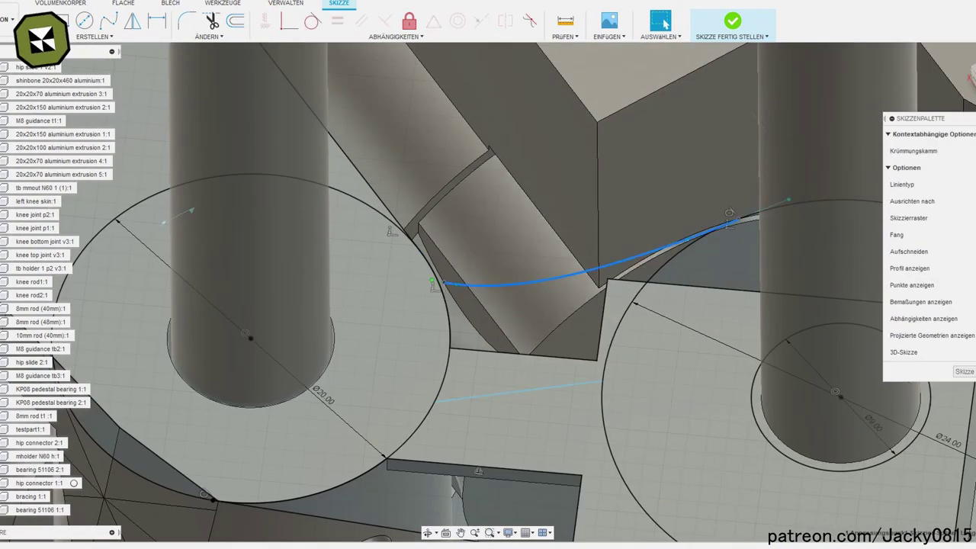
{"action": "middle_click_drag", "start_coordinate": [478, 471], "coordinate": [923, 463], "text": "shift"}
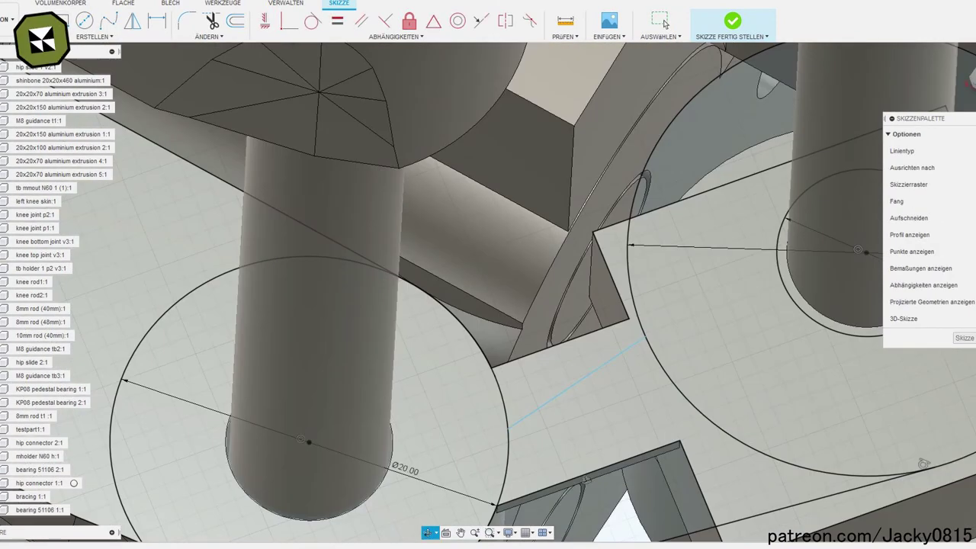
{"action": "left_click", "coordinate": [732, 21]}
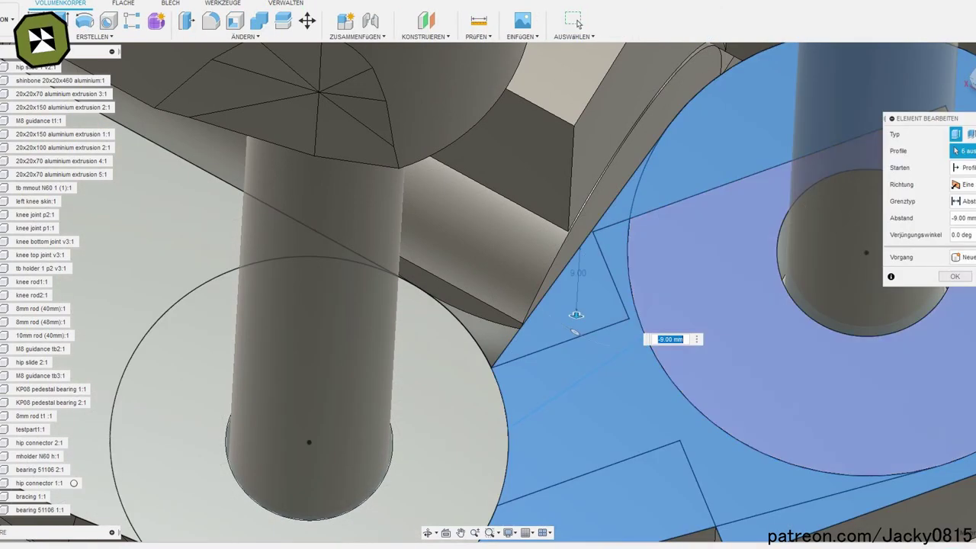
{"action": "right_click", "coordinate": [893, 446]}
Apply the feature edit so a 4.70 mm block closes the gap beside the link's rounded end
{"action": "left_click", "coordinate": [929, 459]}
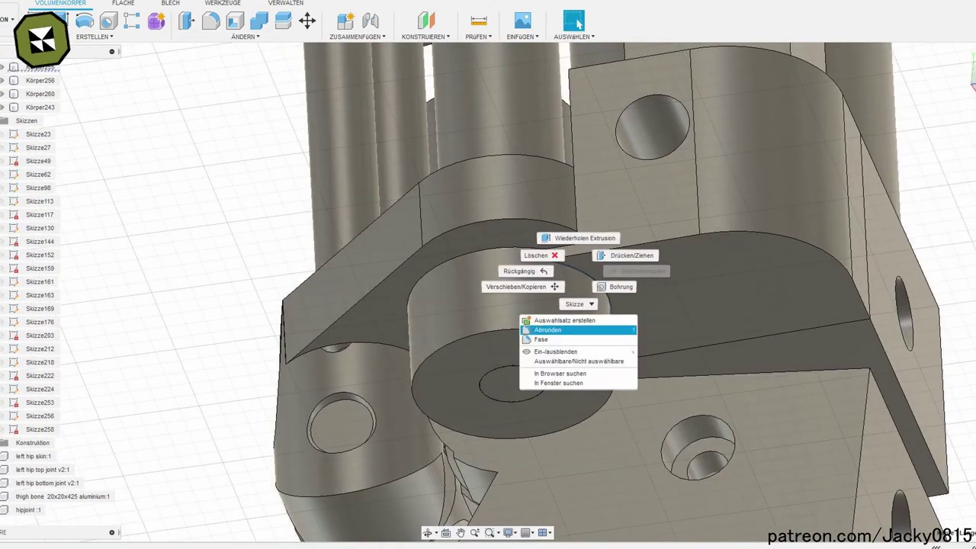
Fillet the curved plate's inner edge and extrude the L-shaped profile as new body Körper262
{"action": "left_click", "coordinate": [548, 329]}
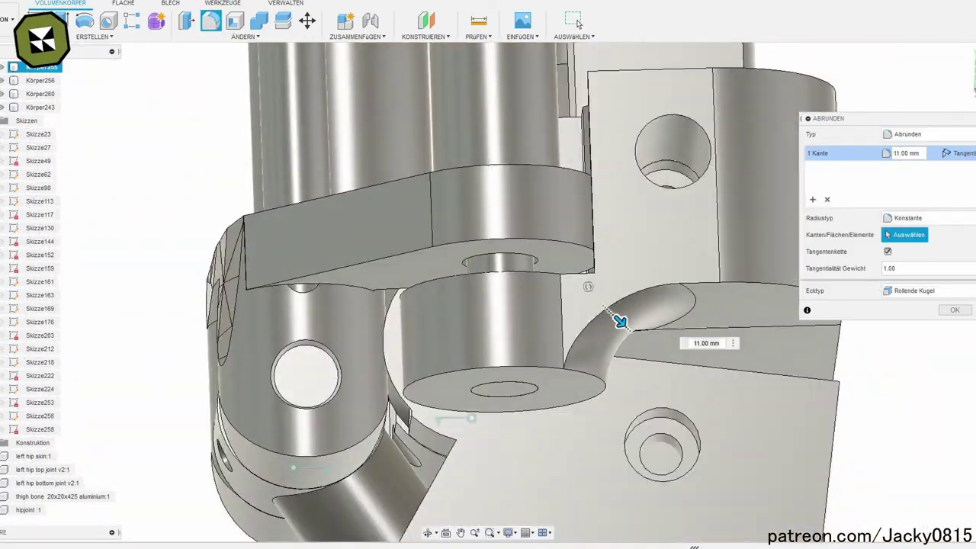
{"action": "left_click_drag", "start_coordinate": [656, 355], "coordinate": [548, 394]}
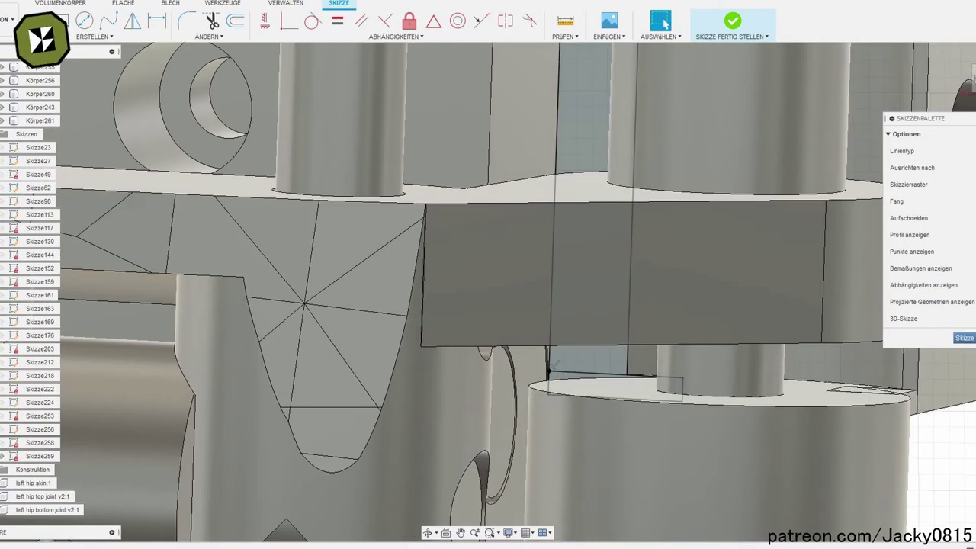
{"action": "key", "text": "e"}
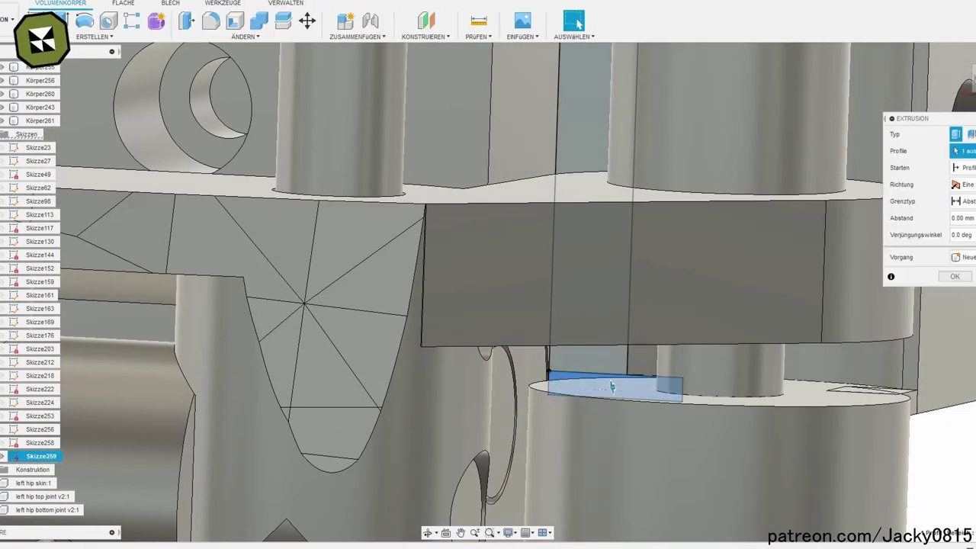
{"action": "left_click", "coordinate": [961, 257]}
{"action": "left_click", "coordinate": [503, 395]}
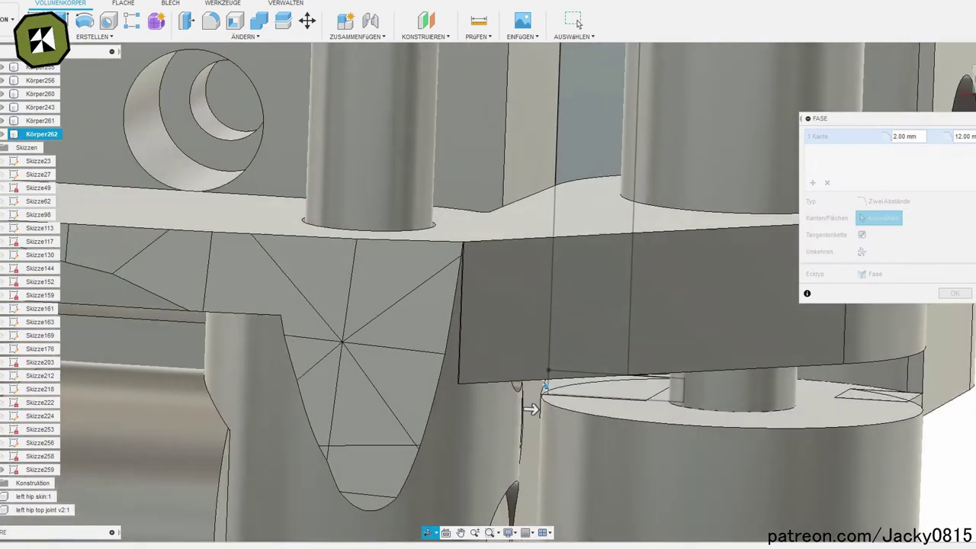
Chamfer the edges where the new parts meet the block and plate, using a 3 mm distance
{"action": "middle_click_drag", "start_coordinate": [520, 398], "coordinate": [503, 359], "text": "shift"}
{"action": "key", "text": "Return"}
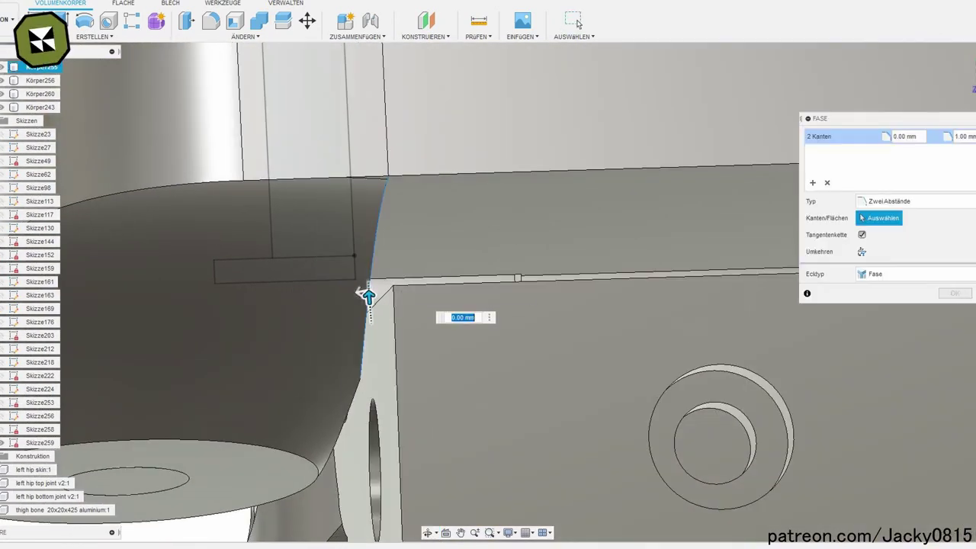
{"action": "mouse_move", "coordinate": [367, 282]}
{"action": "middle_mouse_down", "text": "shift"}
{"action": "mouse_move", "coordinate": [529, 279]}
{"action": "mouse_move", "coordinate": [618, 334]}
{"action": "middle_mouse_up", "text": "shift"}
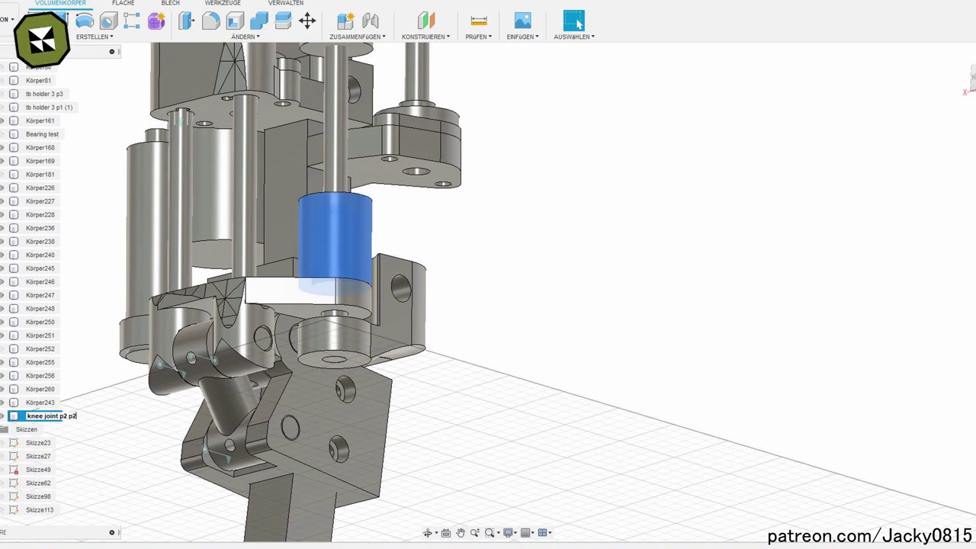
Commit the body name 'knee joint p2 p2' and view the whole leg assembly from a distance
{"action": "key", "text": "Return"}
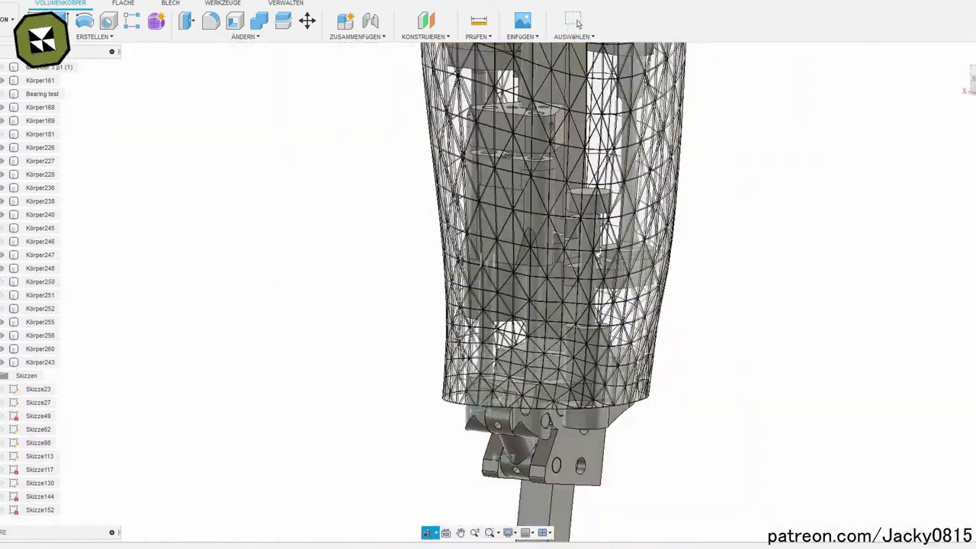
{"action": "left_click", "coordinate": [577, 23]}
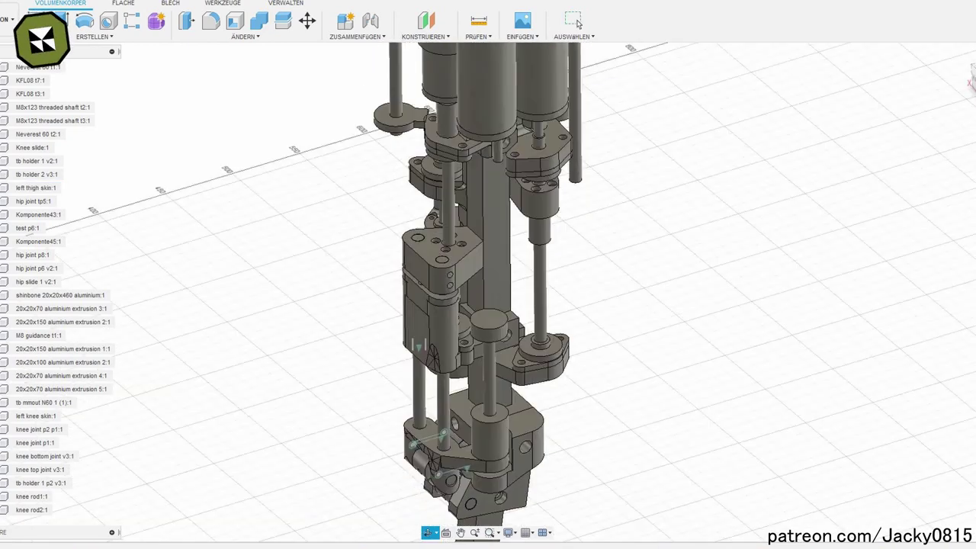
{"action": "left_click", "coordinate": [577, 24]}
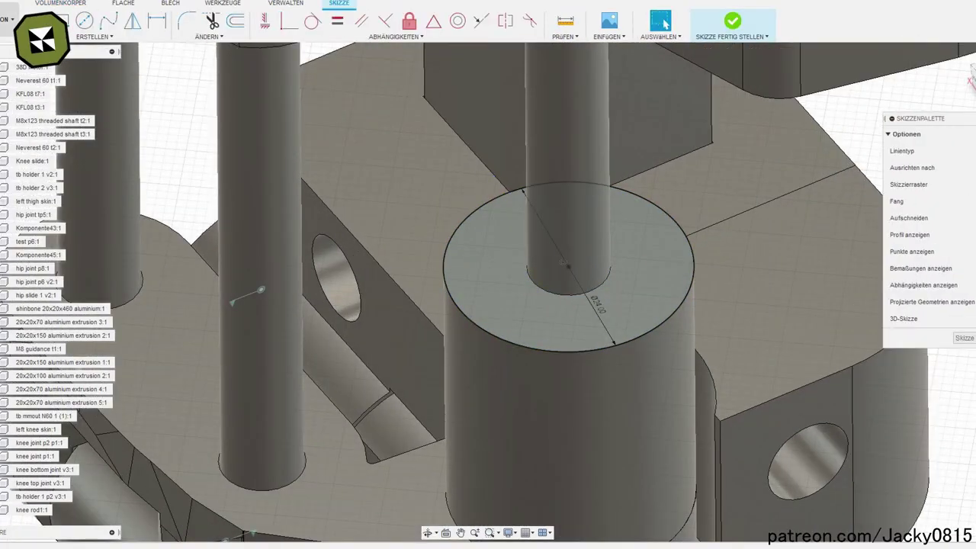
Add two Ø10 lobe circles flanking the Ø24 collar circle and preview a -15 mm extrusion
{"action": "middle_click_drag", "start_coordinate": [488, 304], "coordinate": [503, 252], "text": "shift"}
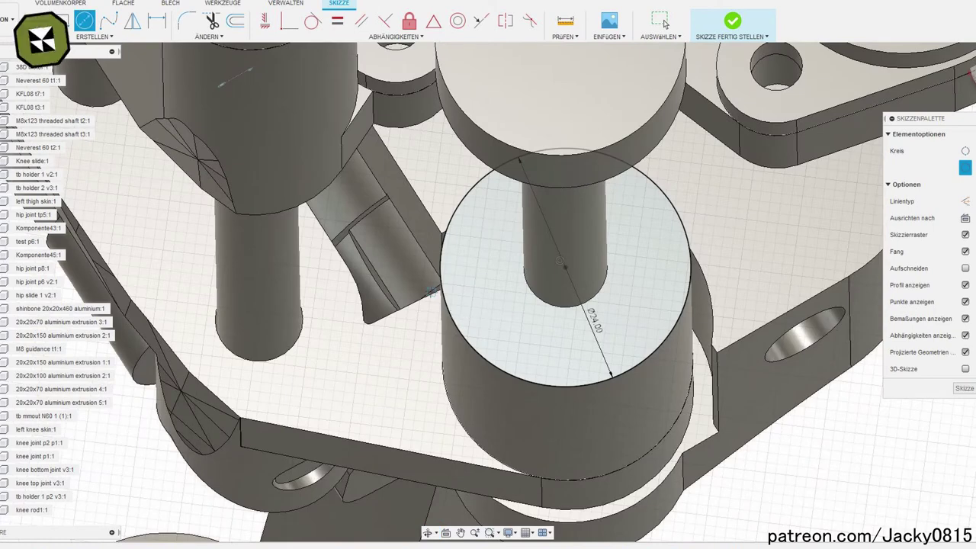
{"action": "type", "text": "10"}
{"action": "key", "text": "Return"}
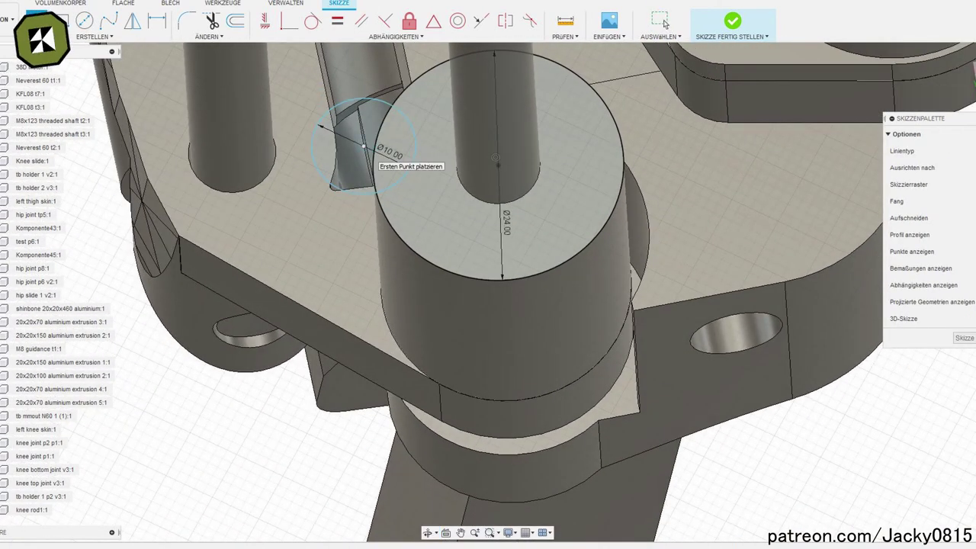
{"action": "left_click", "coordinate": [496, 158]}
{"action": "middle_click_drag", "start_coordinate": [312, 308], "coordinate": [376, 326], "text": "shift"}
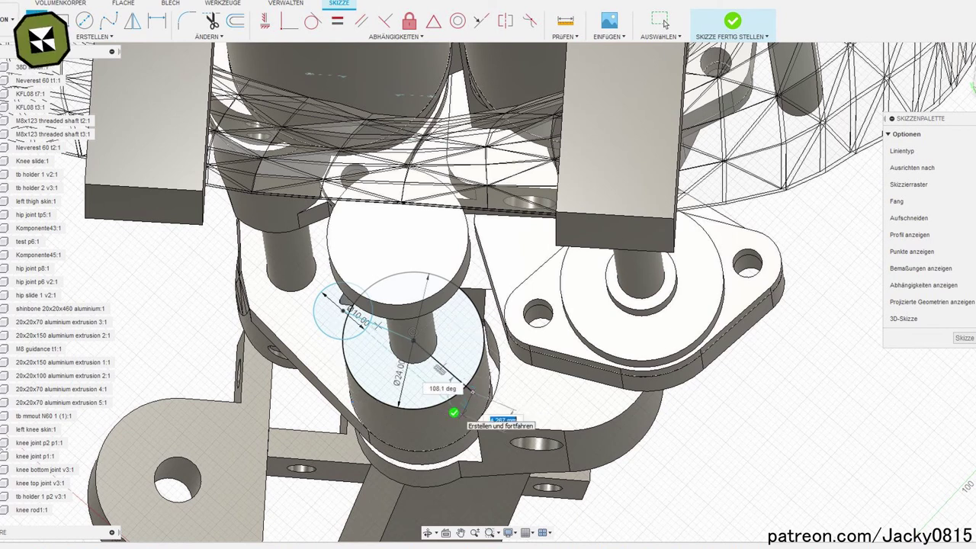
{"action": "middle_click_drag", "start_coordinate": [438, 369], "coordinate": [488, 358], "text": "shift"}
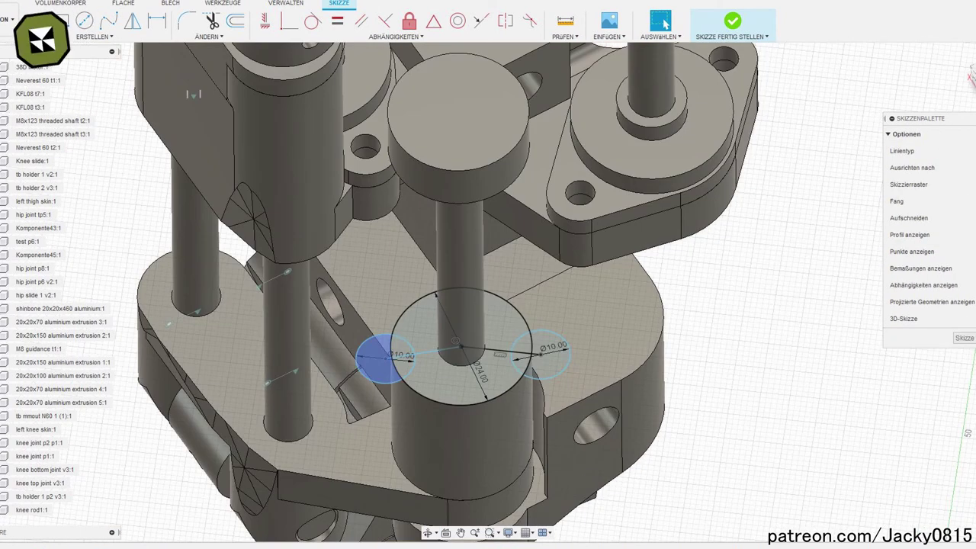
{"action": "left_click", "coordinate": [964, 338]}
{"action": "left_click", "coordinate": [358, 394]}
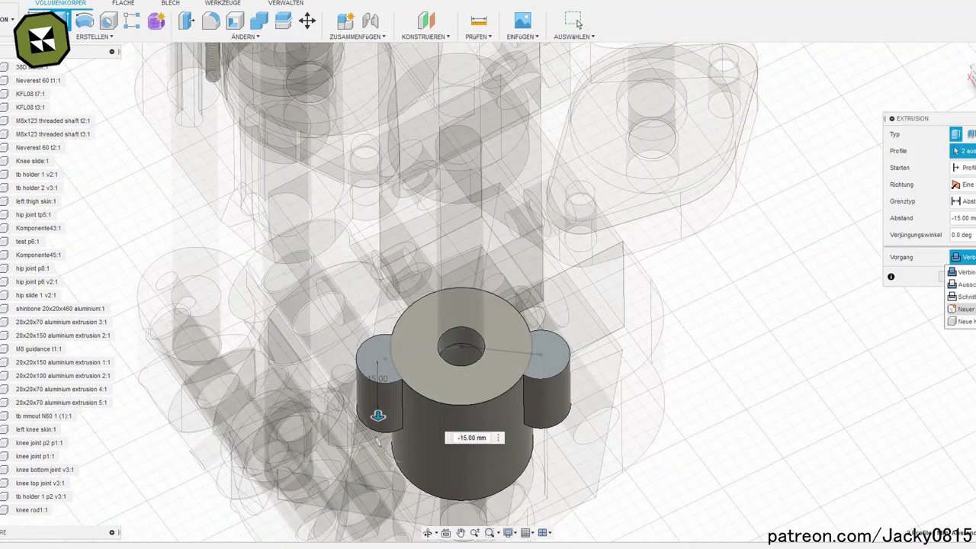
Confirm the 15 mm lobe extrusion and combine, move the lobes 14 mm in Z, and exit the joint edit
{"action": "left_click", "coordinate": [575, 22]}
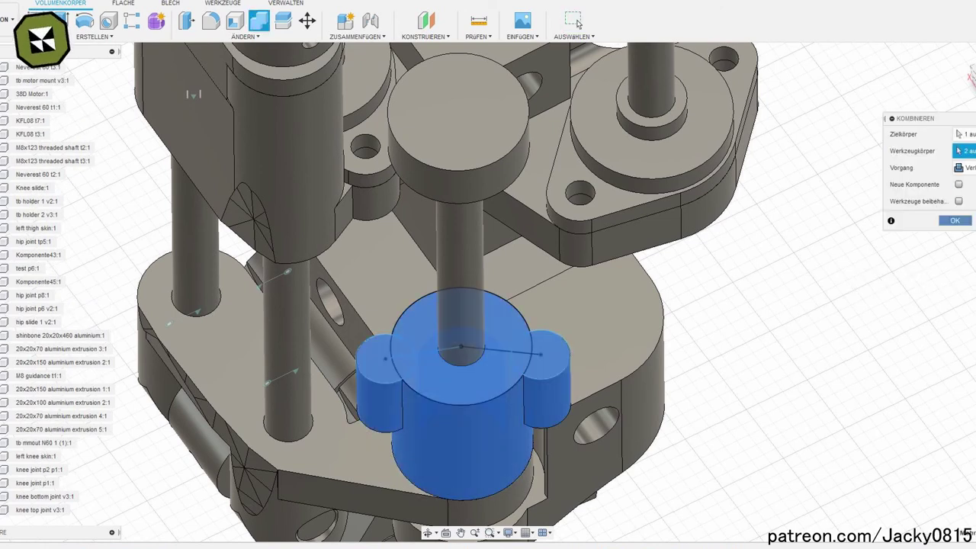
{"action": "left_click", "coordinate": [576, 21]}
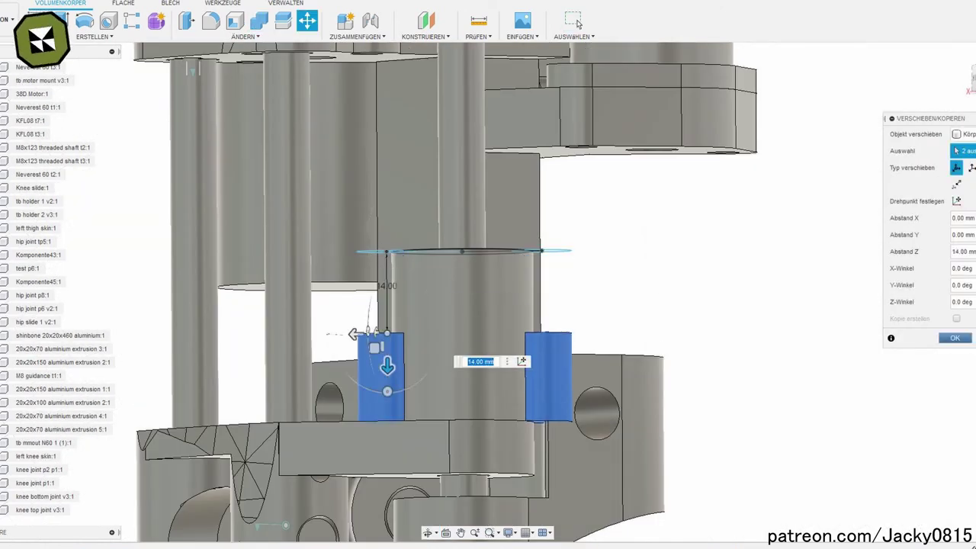
{"action": "left_click", "coordinate": [575, 22]}
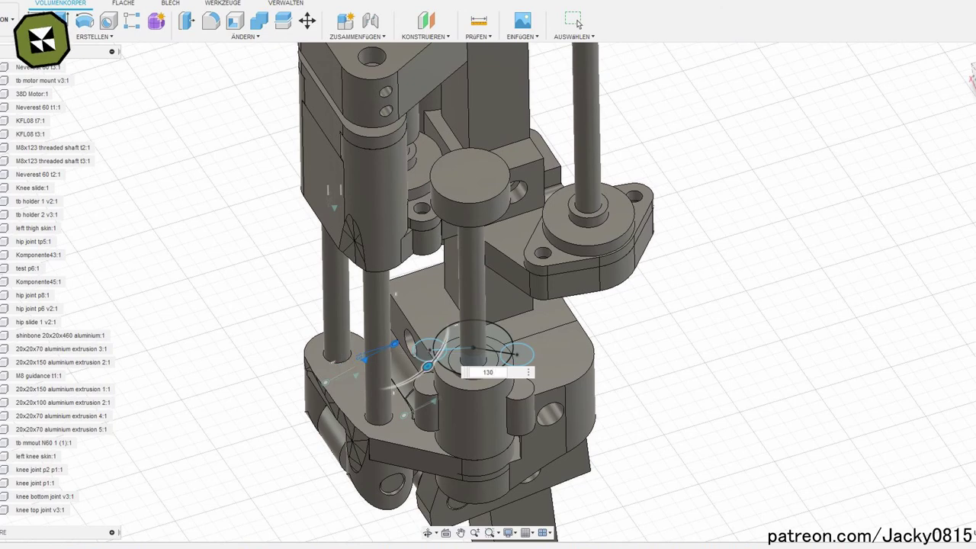
{"action": "left_click", "coordinate": [575, 21]}
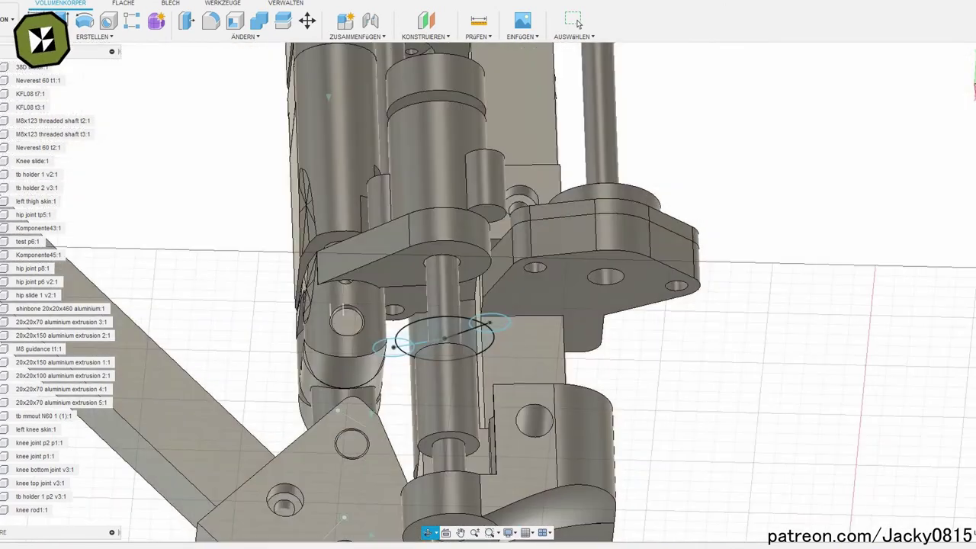
Combine the collar with the lower body, then offset the collar's bore face by 45 mm
{"action": "left_click", "coordinate": [575, 21]}
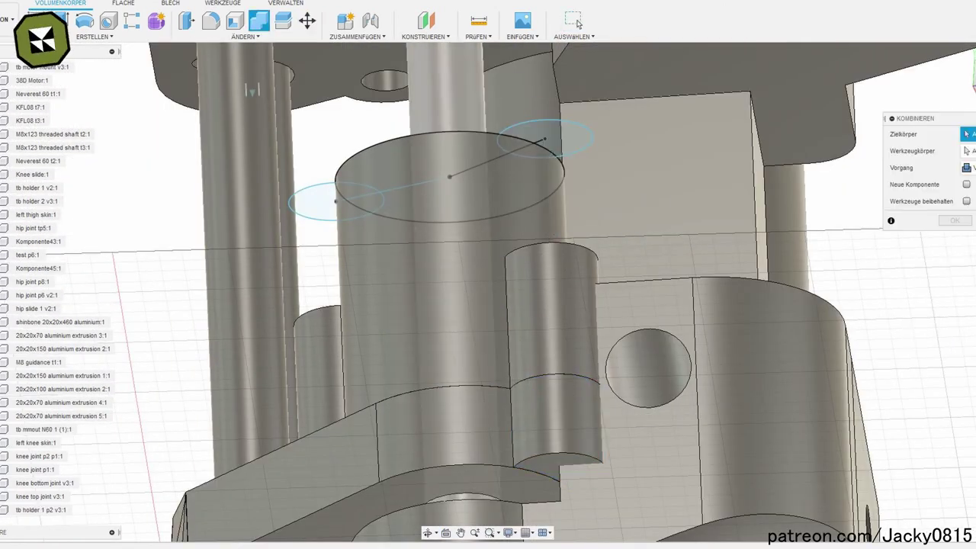
{"action": "left_click", "coordinate": [724, 419]}
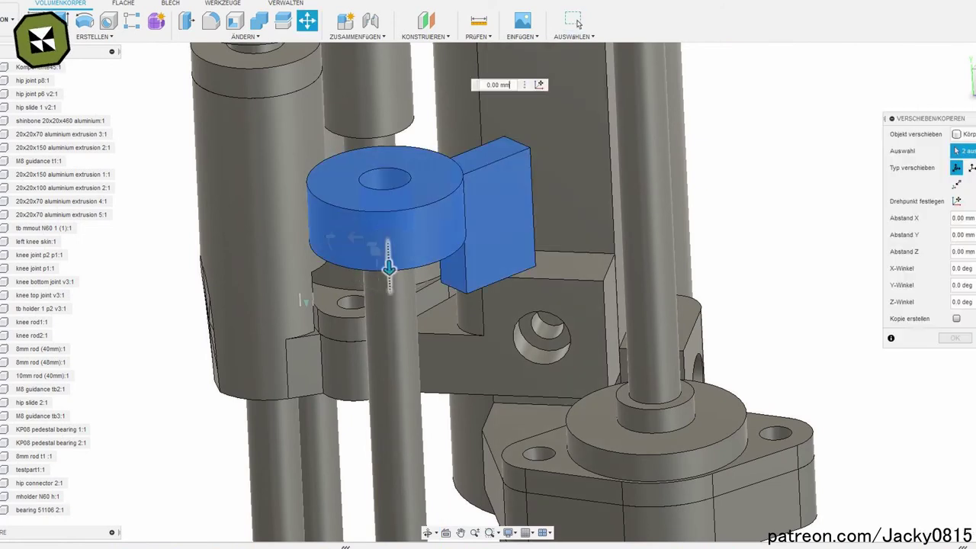
{"action": "right_click", "coordinate": [381, 235]}
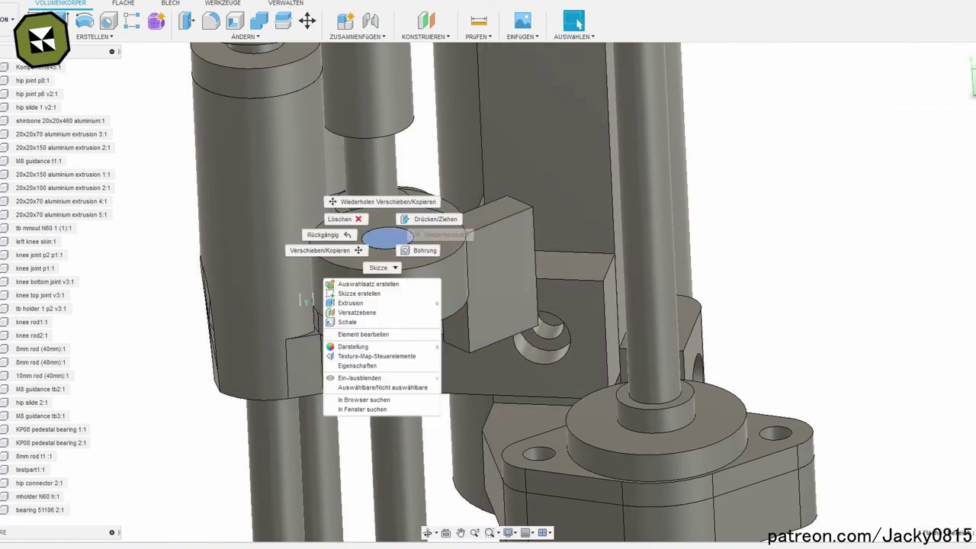
{"action": "left_click", "coordinate": [434, 218]}
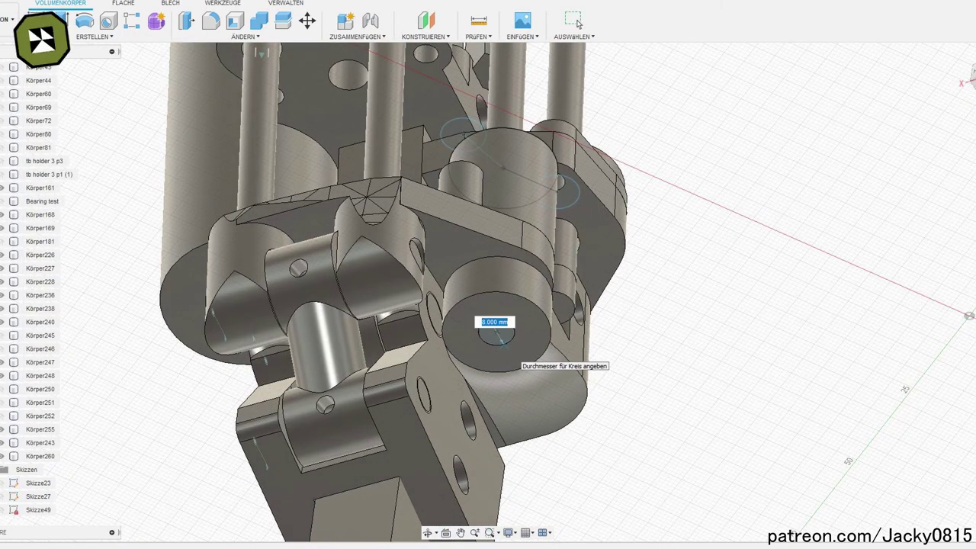
Place the base circle for a new cylinder beside the collar
{"action": "left_click", "coordinate": [478, 324]}
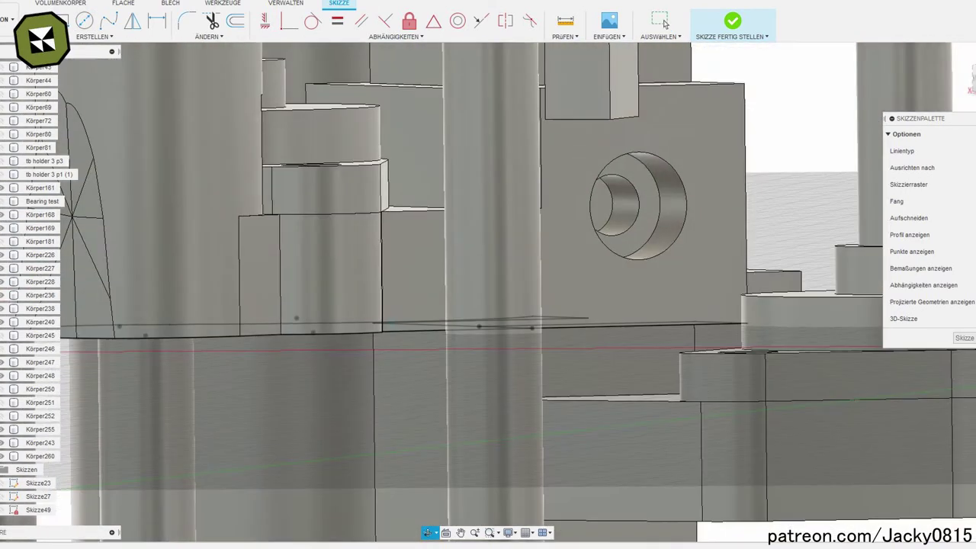
Finish the bracket sketch and begin extruding it with E
{"action": "key", "text": "e"}
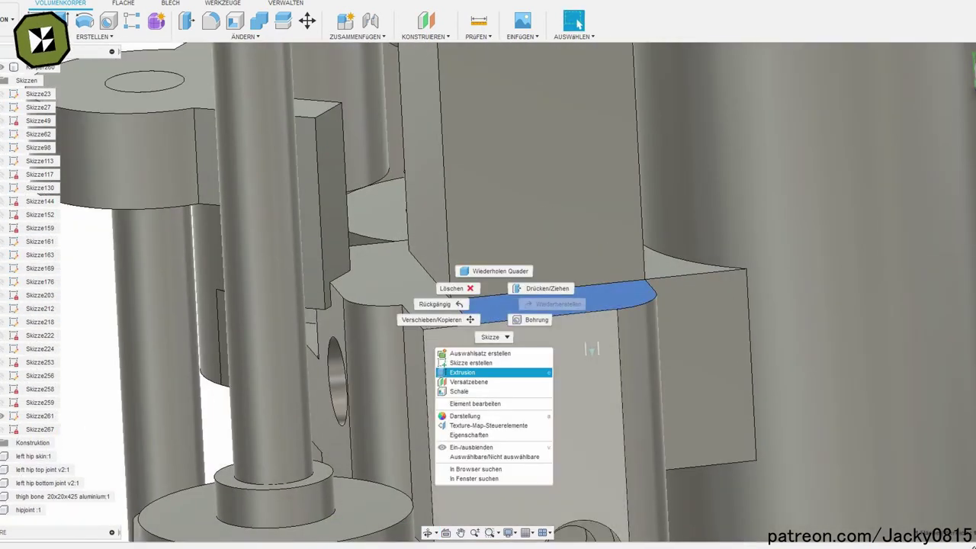
Extrude the selected bracket sketch region 16 mm
{"action": "left_click", "coordinate": [462, 372]}
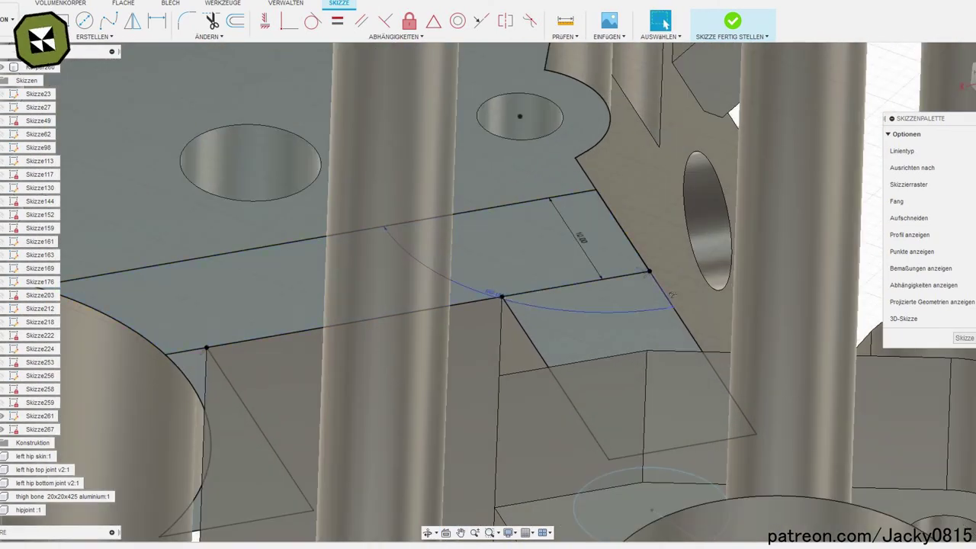
{"action": "left_click", "coordinate": [661, 21]}
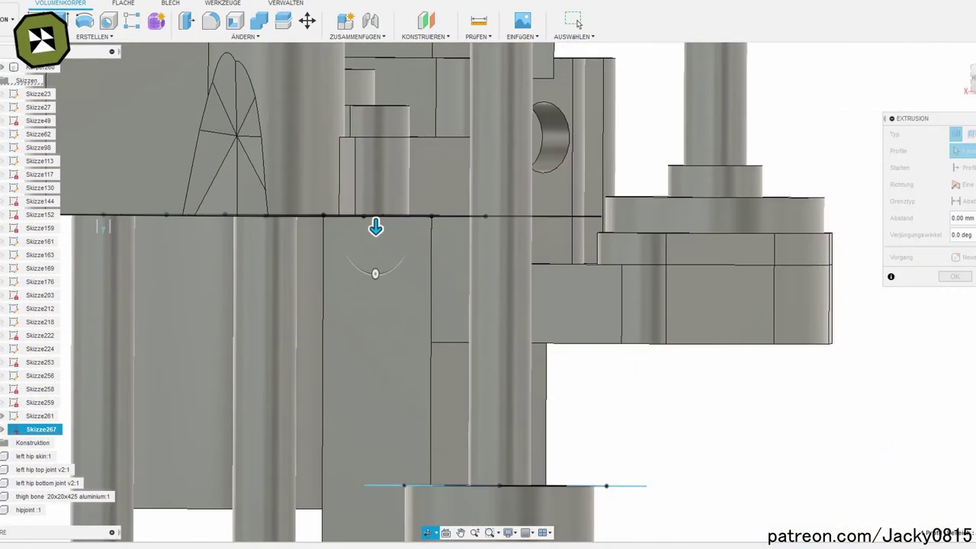
{"action": "left_click_drag", "start_coordinate": [425, 388], "coordinate": [618, 387]}
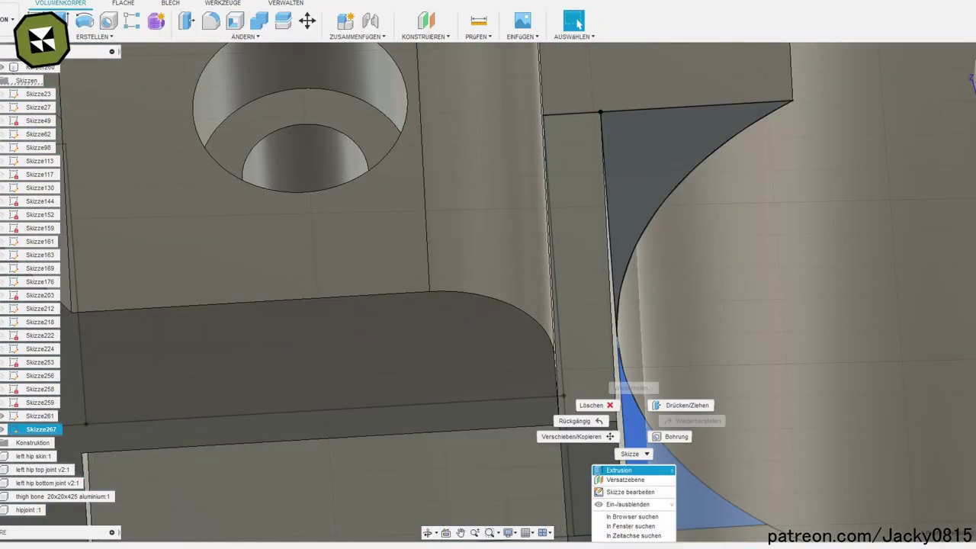
Round the bracket edge with a 10 mm fillet and extrude the socket profile 17 mm
{"action": "left_click", "coordinate": [605, 219]}
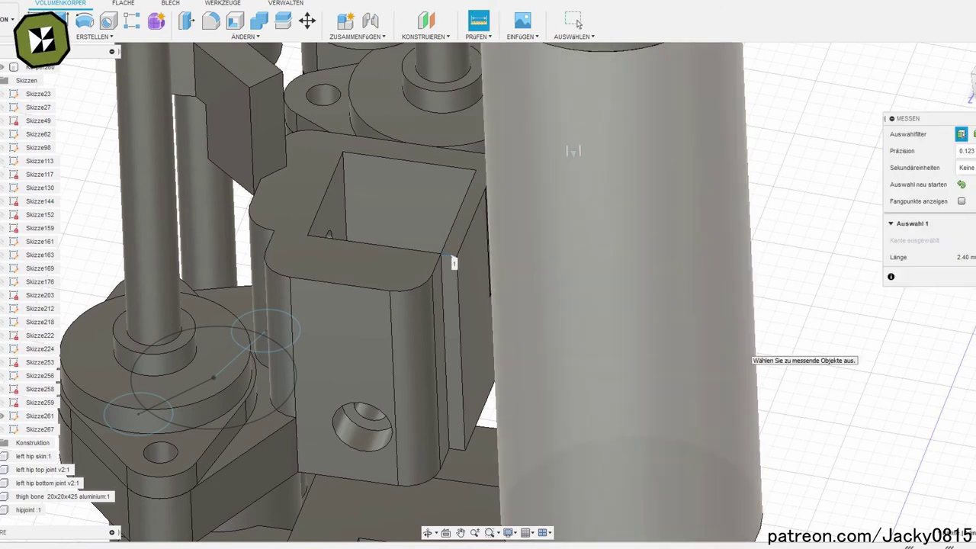
{"action": "right_click", "coordinate": [450, 287]}
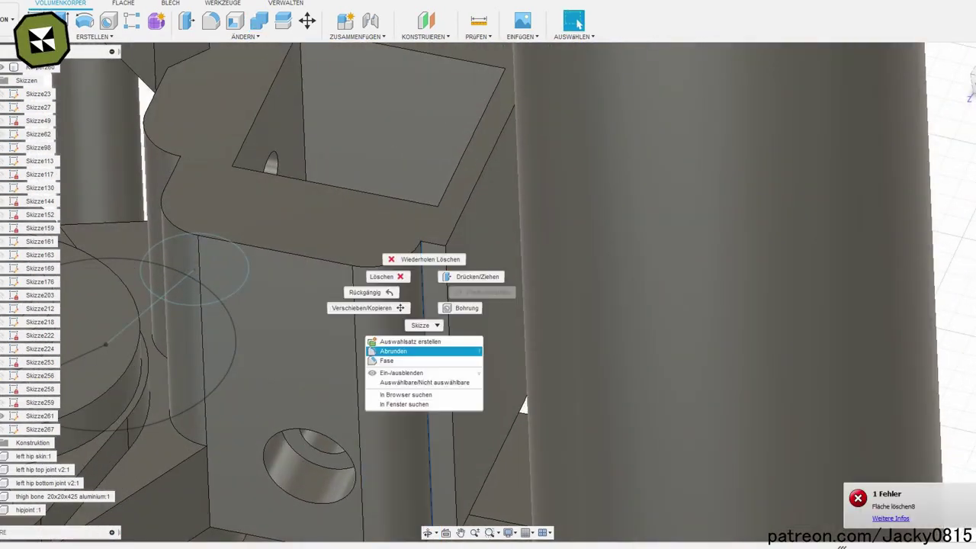
{"action": "left_click", "coordinate": [396, 351]}
{"action": "mouse_move", "coordinate": [442, 316]}
{"action": "left_mouse_down"}
{"action": "mouse_move", "coordinate": [450, 269]}
{"action": "mouse_move", "coordinate": [439, 262]}
{"action": "left_mouse_up"}
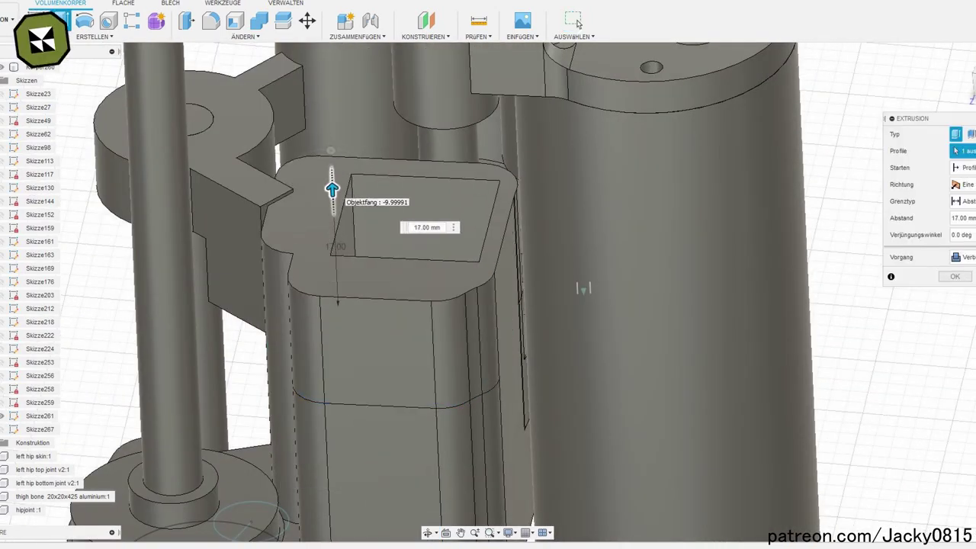
{"action": "left_click", "coordinate": [575, 22]}
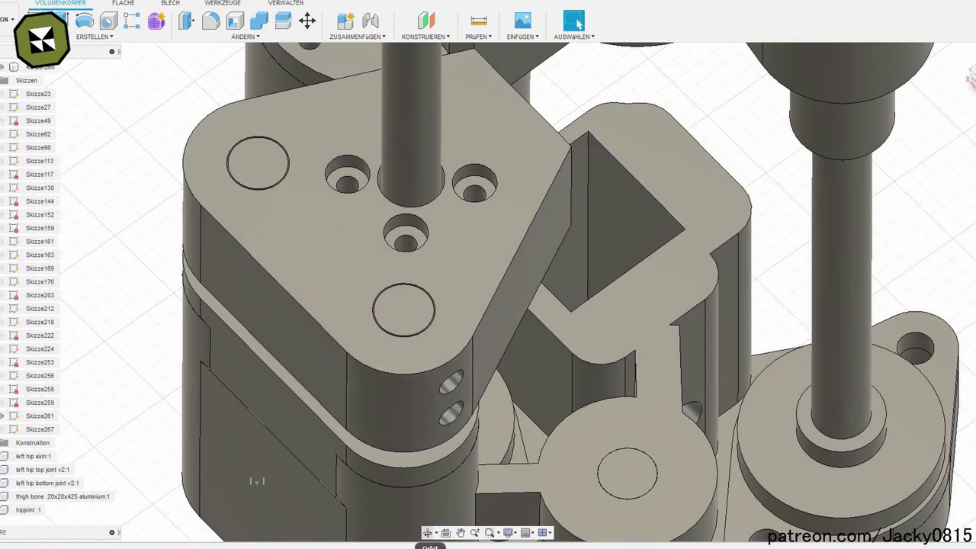
Orbit the model to view the square-socket bracket from above
{"action": "mouse_move", "coordinate": [256, 480]}
{"action": "middle_mouse_down", "text": "shift"}
{"action": "mouse_move", "coordinate": [231, 383]}
{"action": "mouse_move", "coordinate": [585, 365]}
{"action": "middle_mouse_up", "text": "shift"}
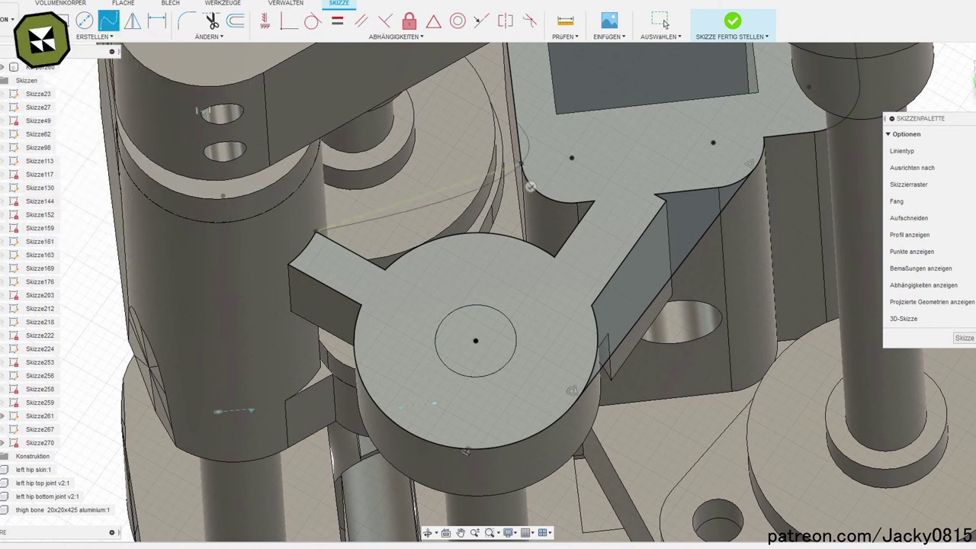
Complete the connecting line to the socket and move on to a 20 mm circle
{"action": "left_click", "coordinate": [521, 163]}
{"action": "key", "text": "Escape"}
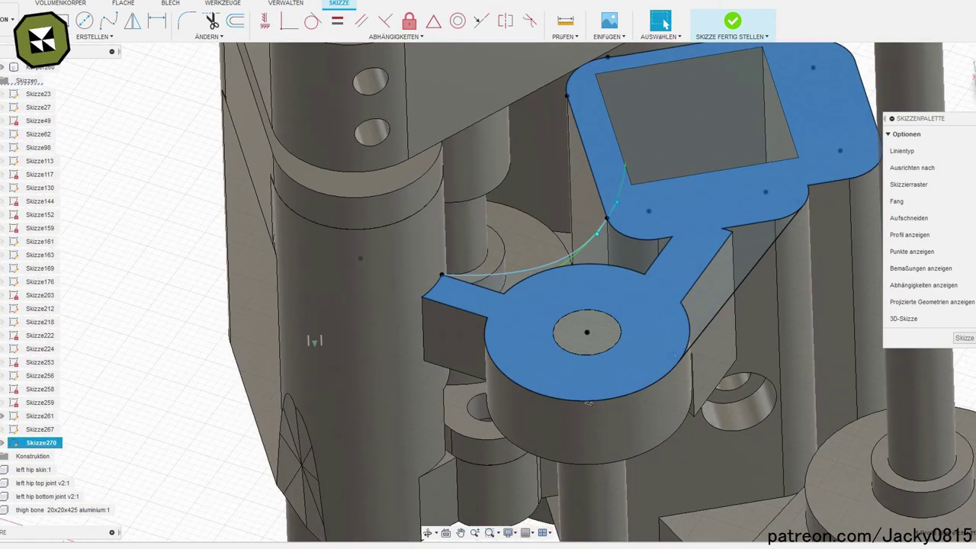
{"action": "key", "text": "c"}
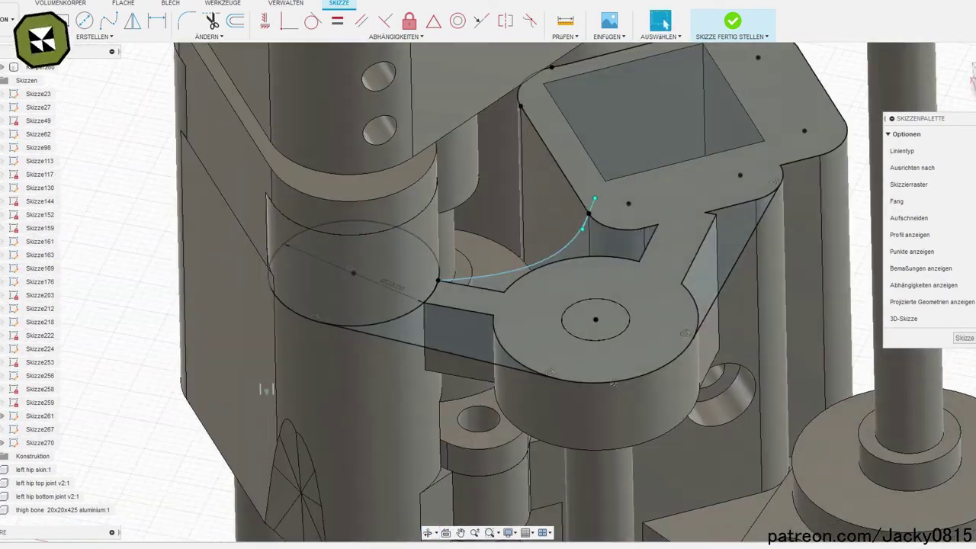
Extrude the bridge profiles as a new body and slice away geometry hiding the gusset sketch
{"action": "right_click", "coordinate": [446, 337]}
{"action": "left_click", "coordinate": [432, 386]}
{"action": "key", "text": "Return"}
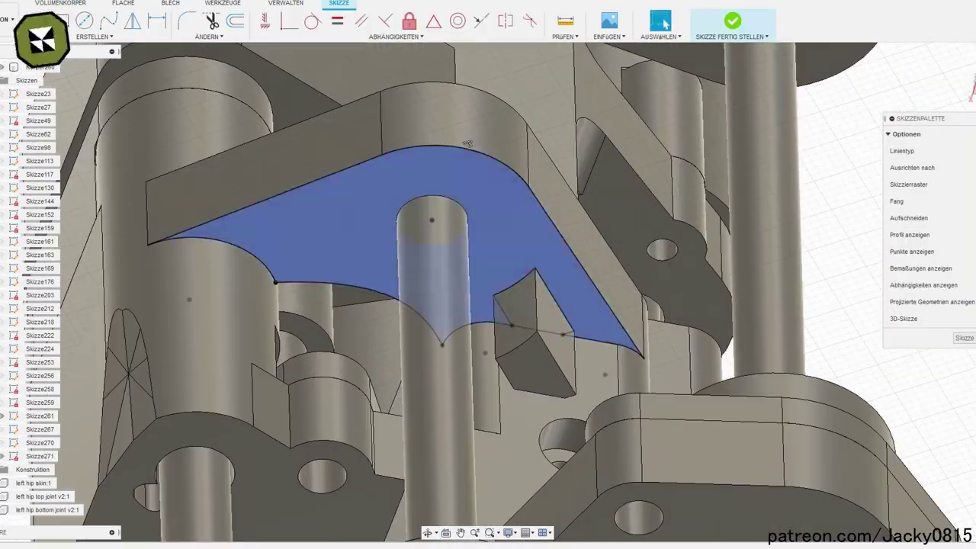
{"action": "mouse_move", "coordinate": [467, 142]}
{"action": "middle_mouse_down", "text": "shift"}
{"action": "mouse_move", "coordinate": [500, 269]}
{"action": "mouse_move", "coordinate": [506, 193]}
{"action": "middle_mouse_up", "text": "shift"}
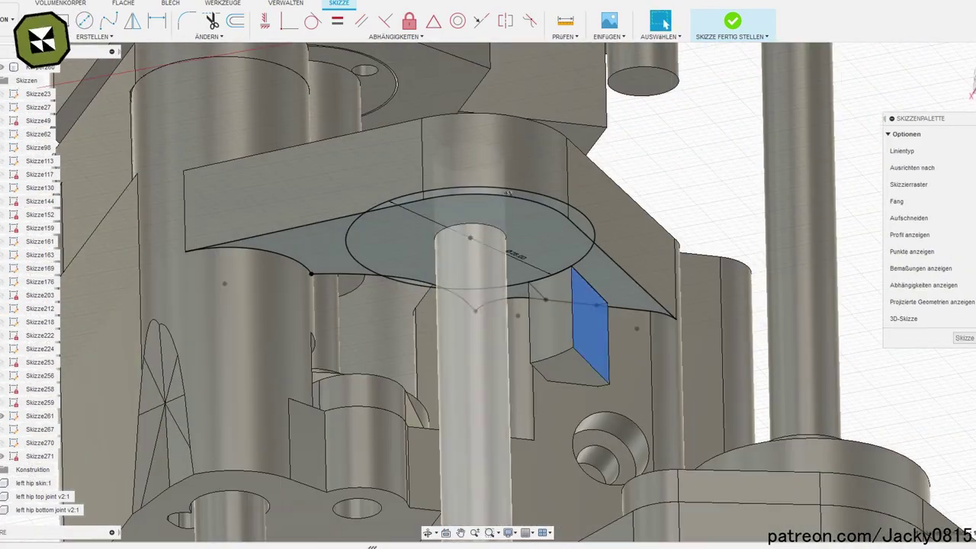
{"action": "key", "text": "F7"}
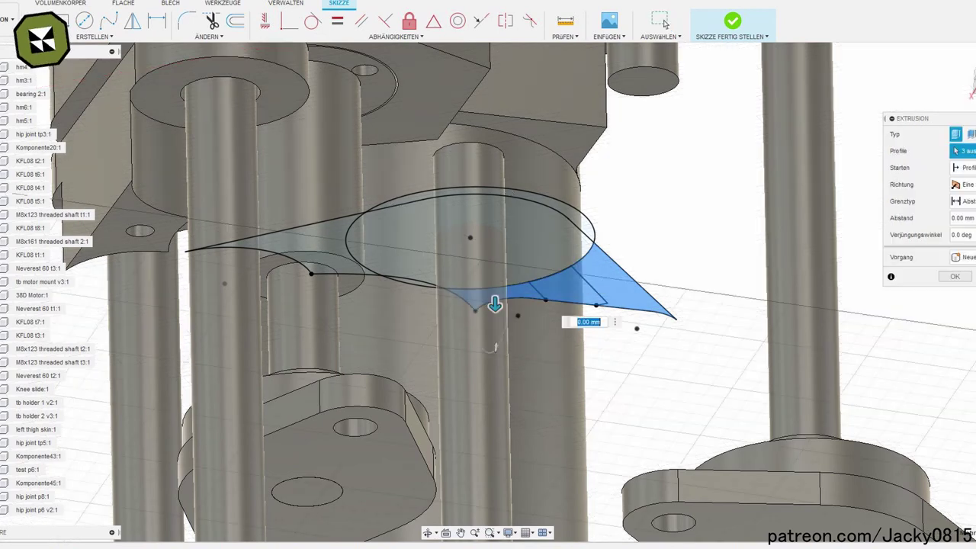
Switch the gusset extrusion to Cut and extend it to 36 mm
{"action": "middle_click_drag", "start_coordinate": [494, 444], "coordinate": [522, 381], "text": "shift"}
{"action": "mouse_move", "coordinate": [526, 499]}
{"action": "middle_mouse_down", "text": "shift"}
{"action": "mouse_move", "coordinate": [425, 370]}
{"action": "mouse_move", "coordinate": [492, 446]}
{"action": "mouse_move", "coordinate": [494, 506]}
{"action": "middle_mouse_up", "text": "shift"}
{"action": "left_click_drag", "start_coordinate": [495, 505], "coordinate": [556, 390]}
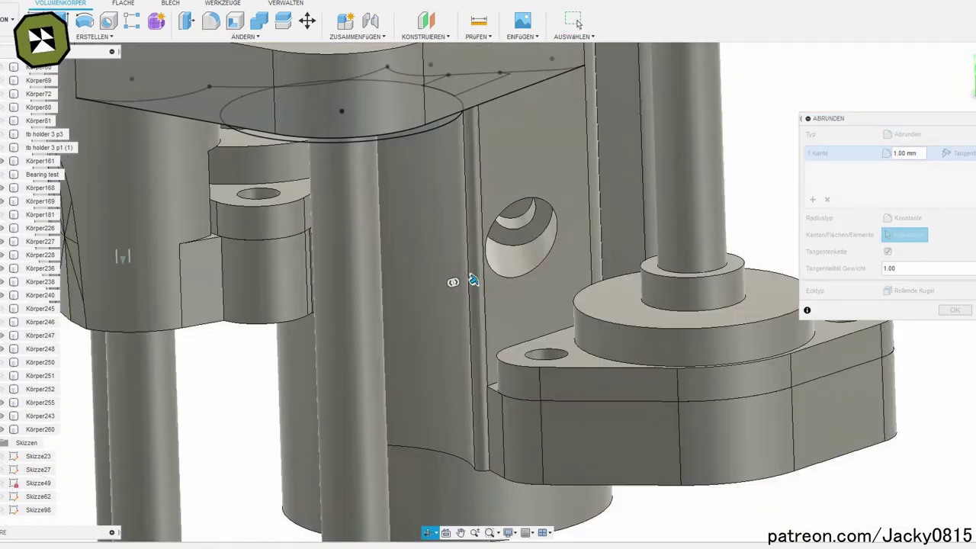
Orbit out to view the whole robot leg
{"action": "middle_click_drag", "start_coordinate": [472, 281], "coordinate": [472, 285], "text": "shift"}
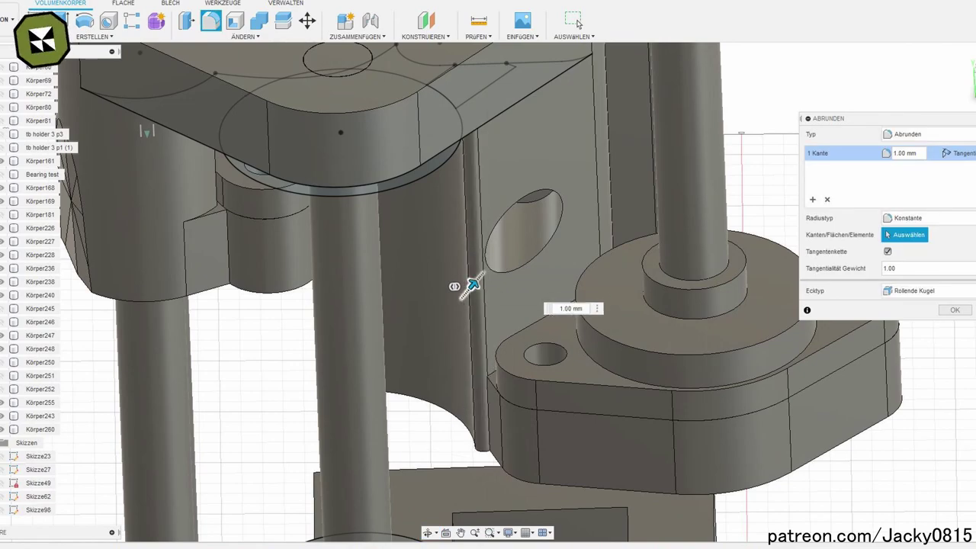